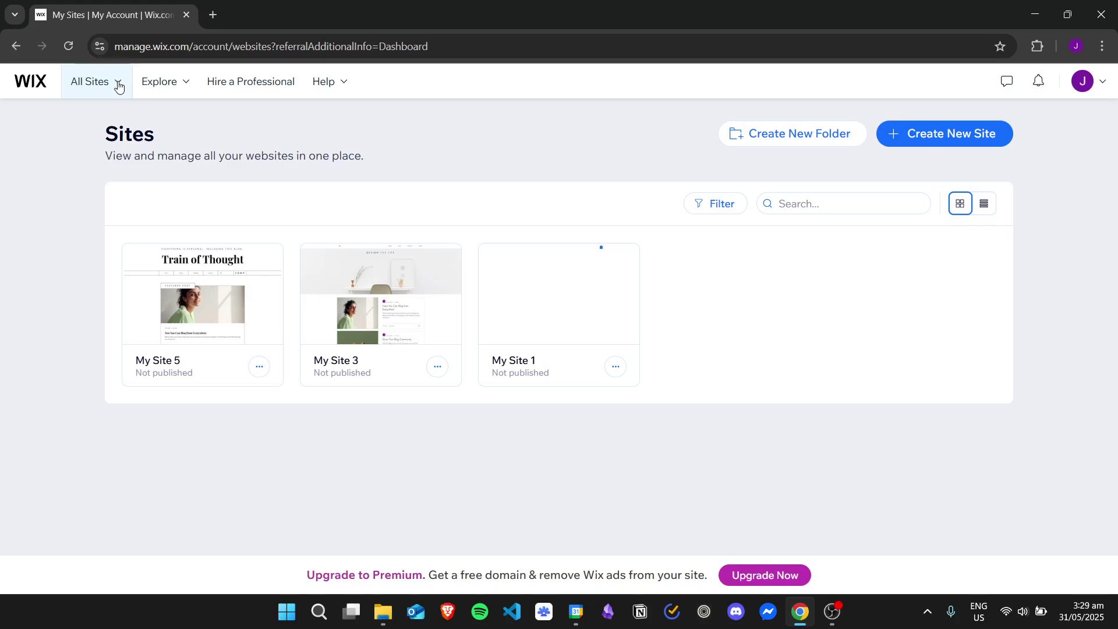
click(122, 81)
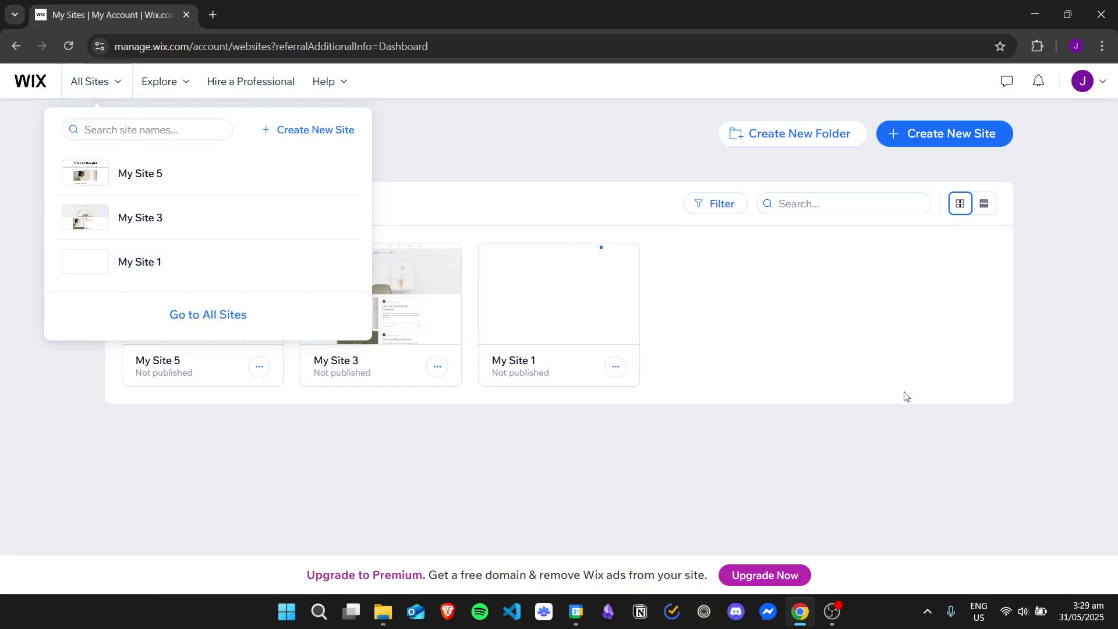
click(840, 400)
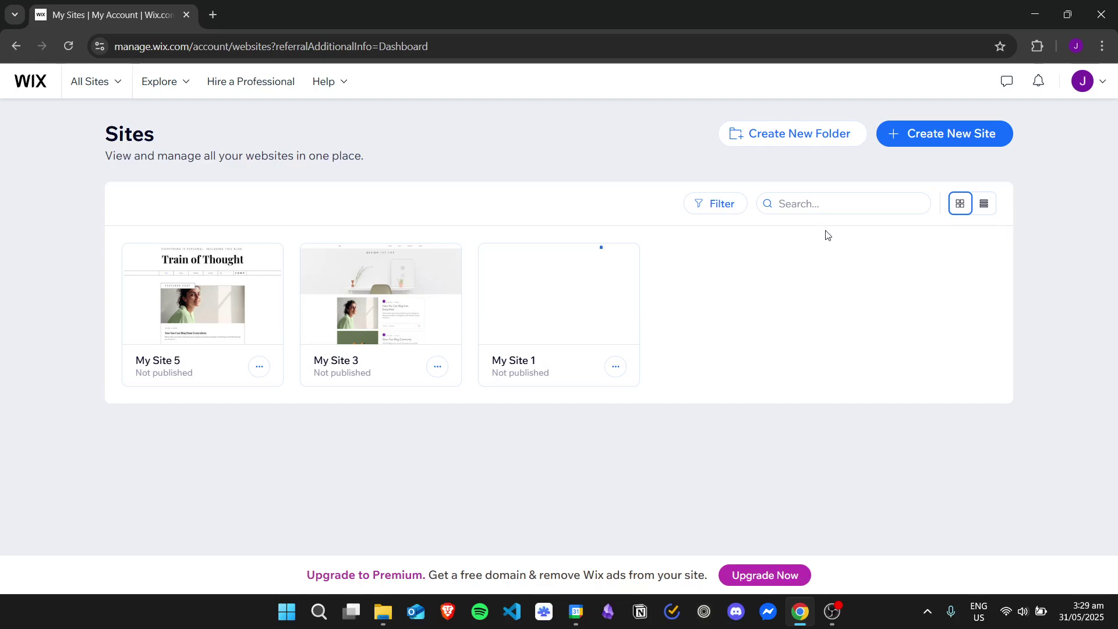
Create a new site, set it up without the AI chat, and choose Blog as the website type.
click(943, 134)
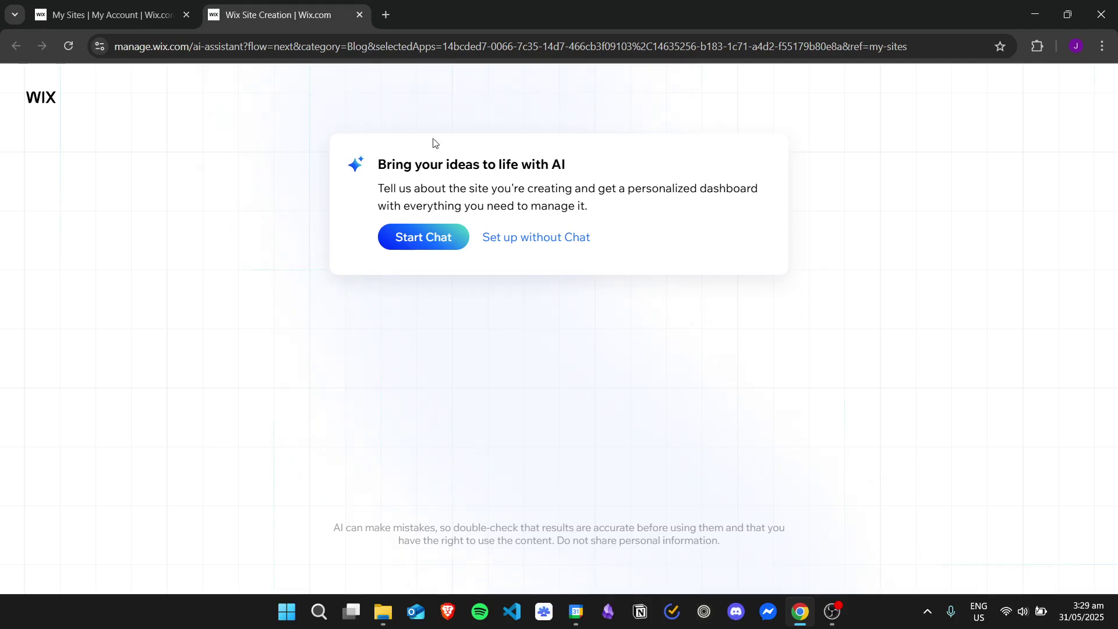
click(562, 245)
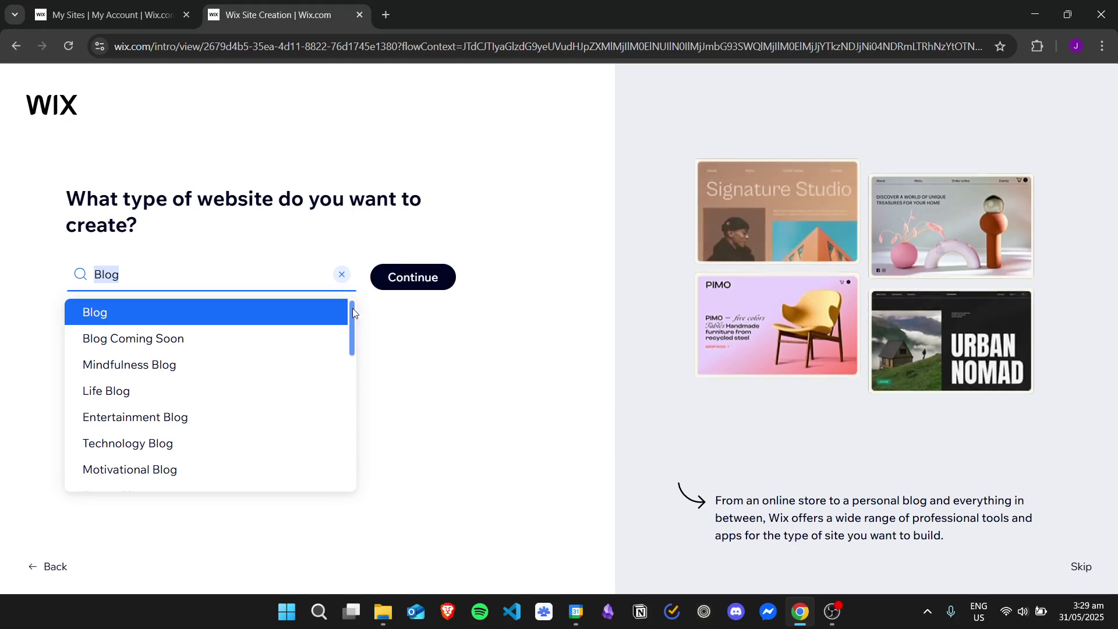
mouse_move(351, 309)
mouse_down()
mouse_move(361, 417)
mouse_move(352, 307)
mouse_up()
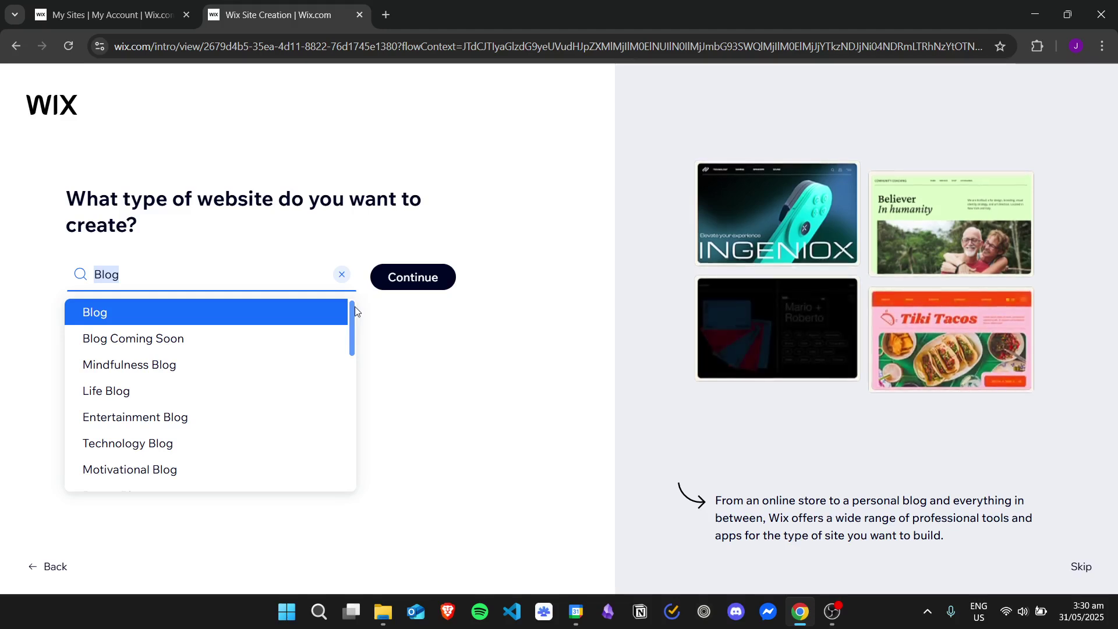
drag(353, 307, 267, 277)
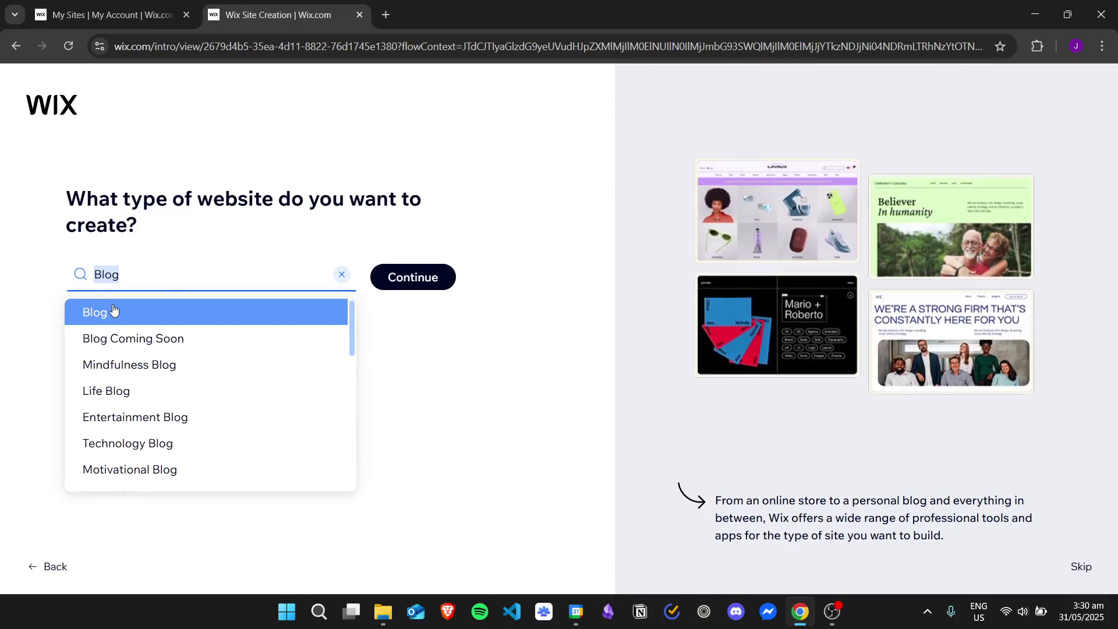
click(164, 317)
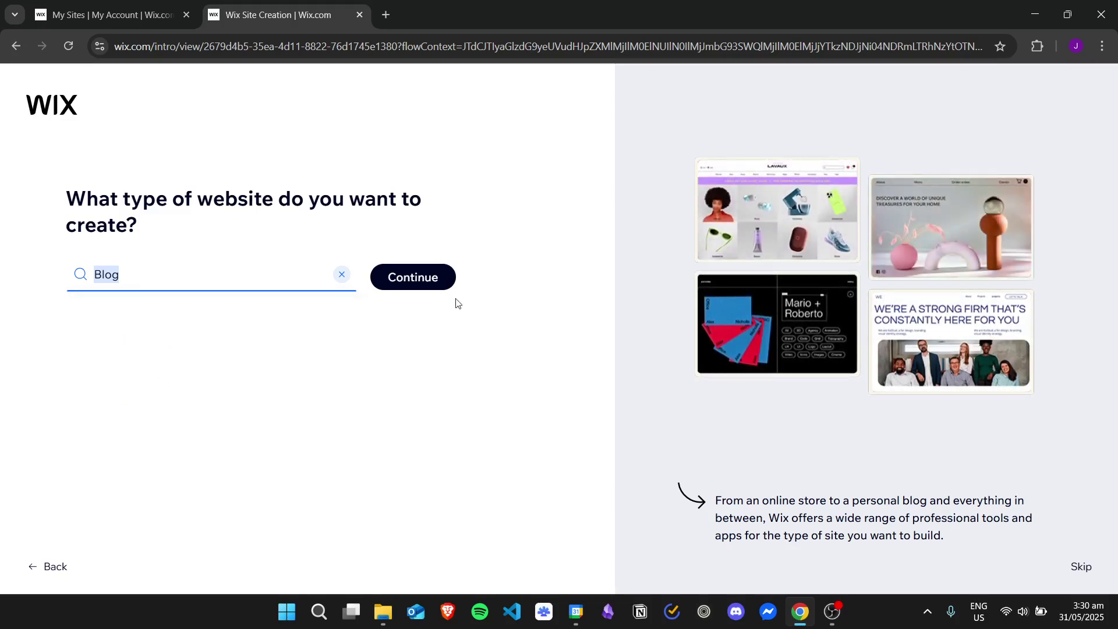
click(431, 280)
click(432, 281)
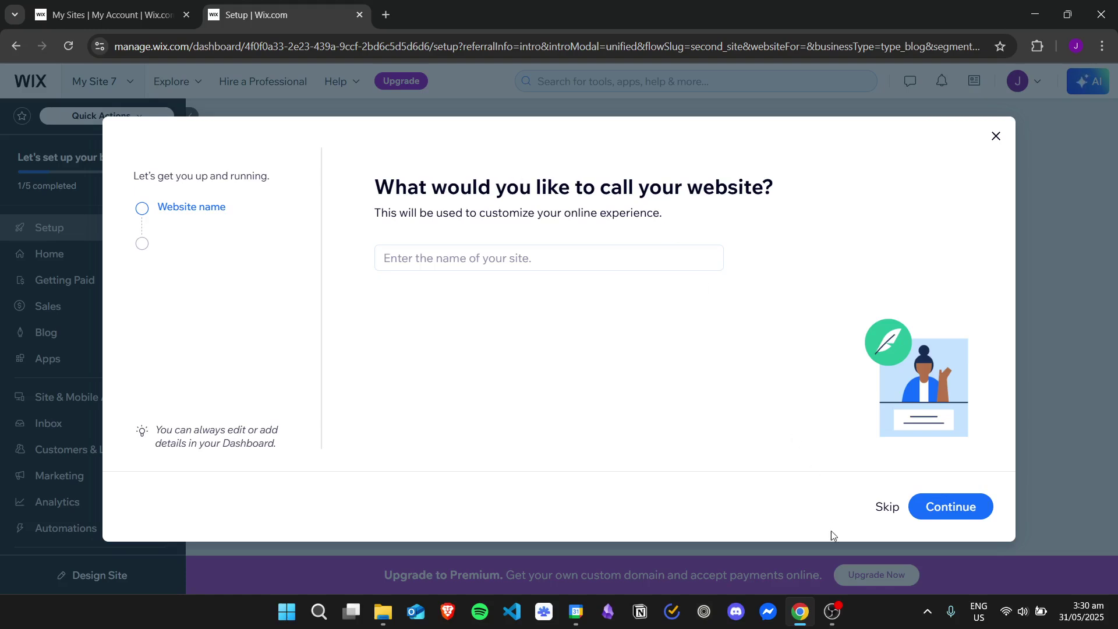
Skip the website name and site goals questions and accept the preselected Blog and Instagram Feed apps.
click(885, 507)
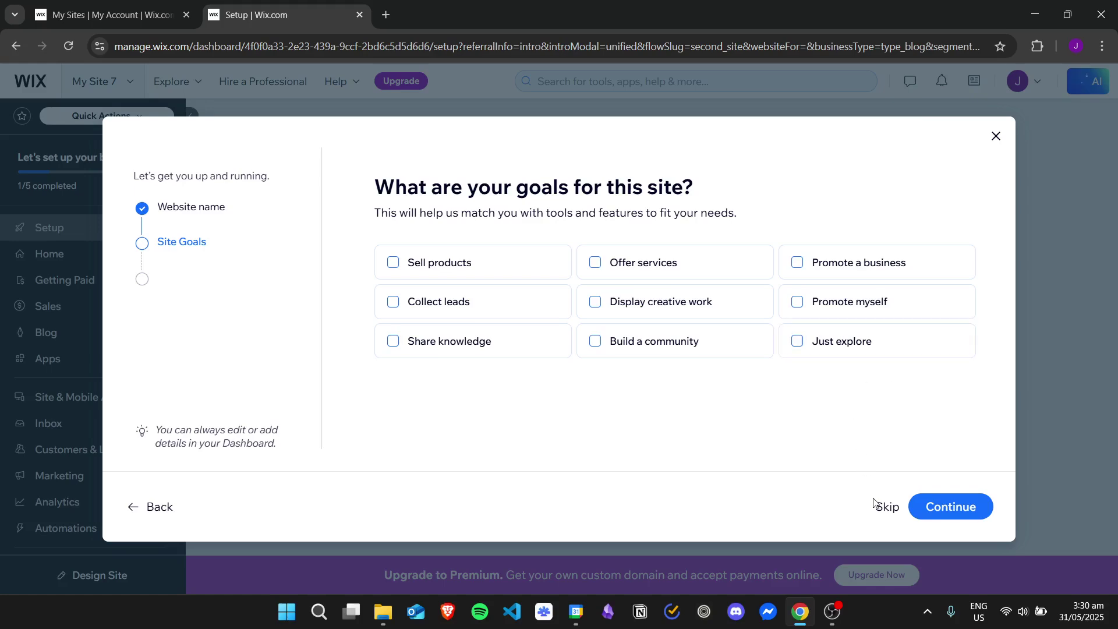
click(884, 516)
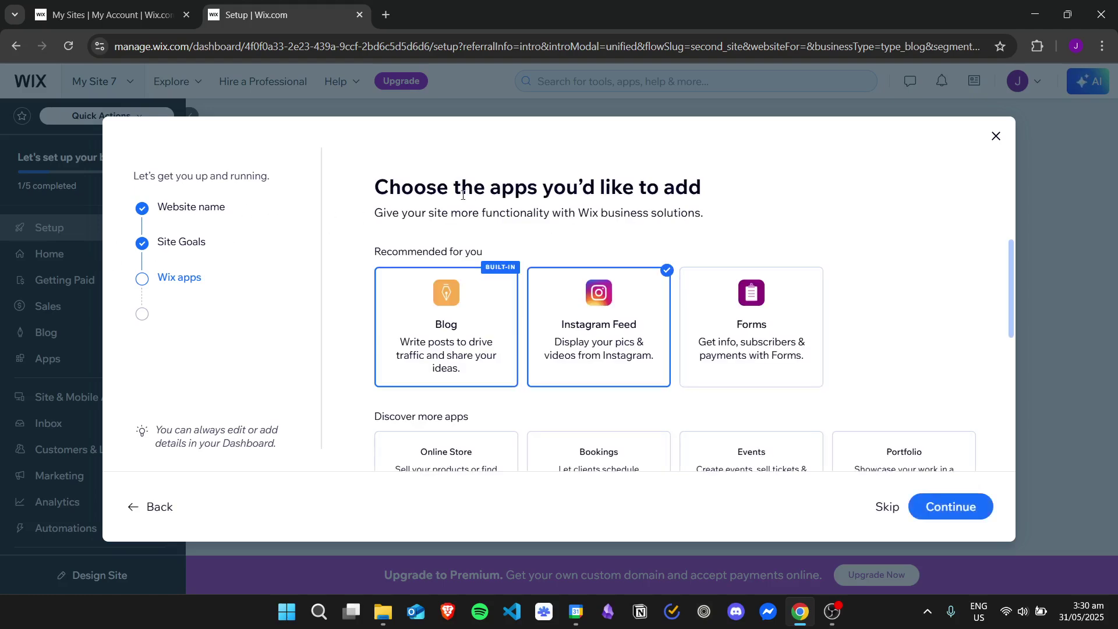
click(939, 506)
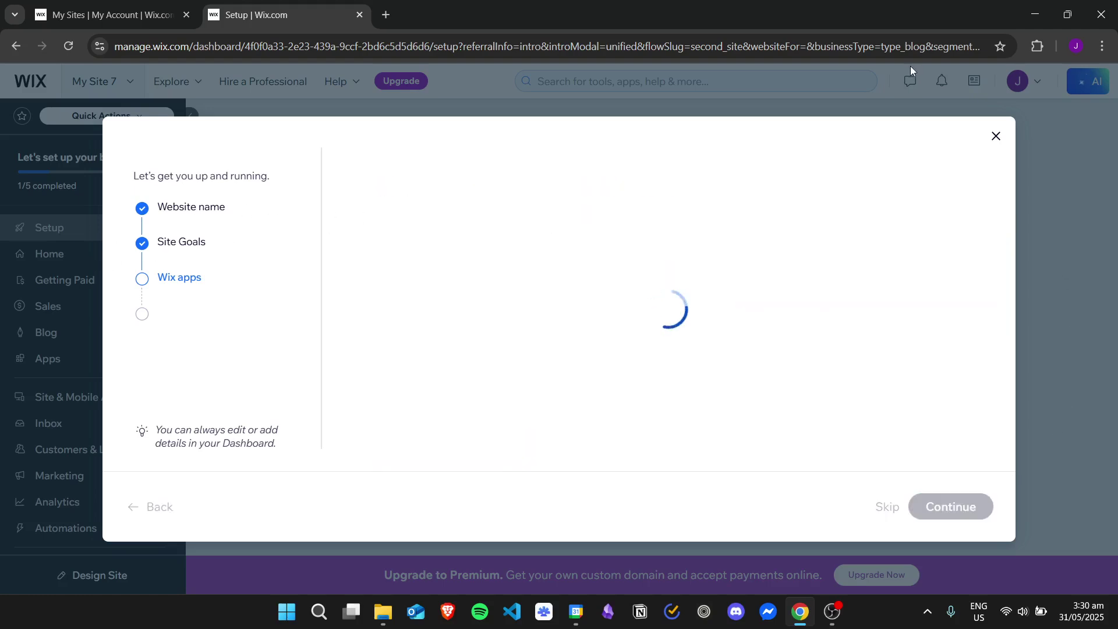
click(618, 366)
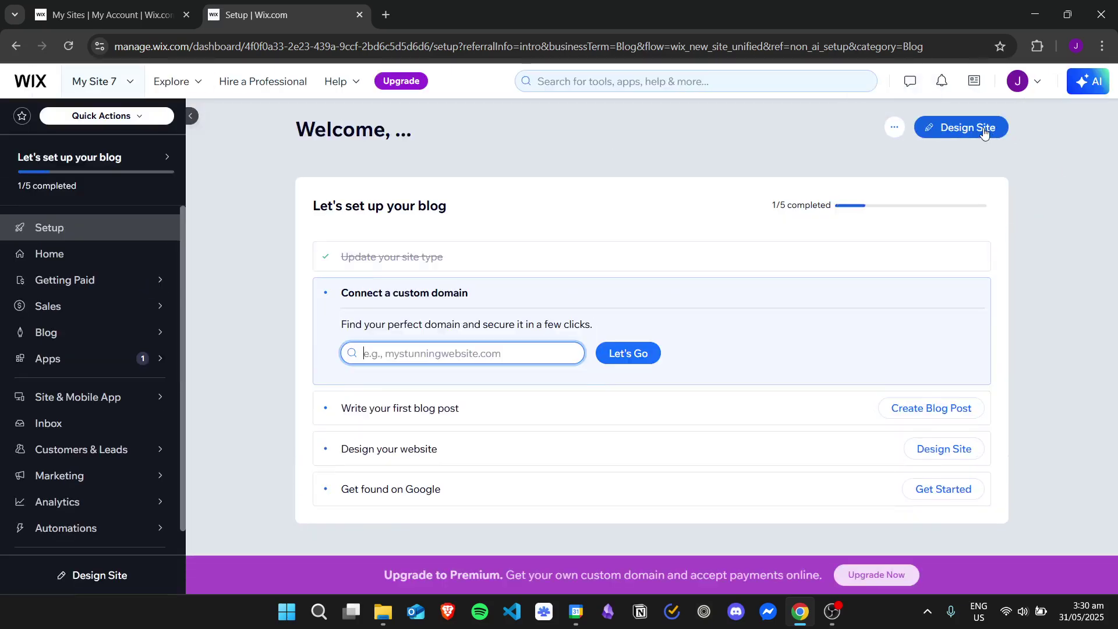
Start designing the site from the Train of Thought personal blog template and dismiss the AI content dialog in the editor.
click(995, 136)
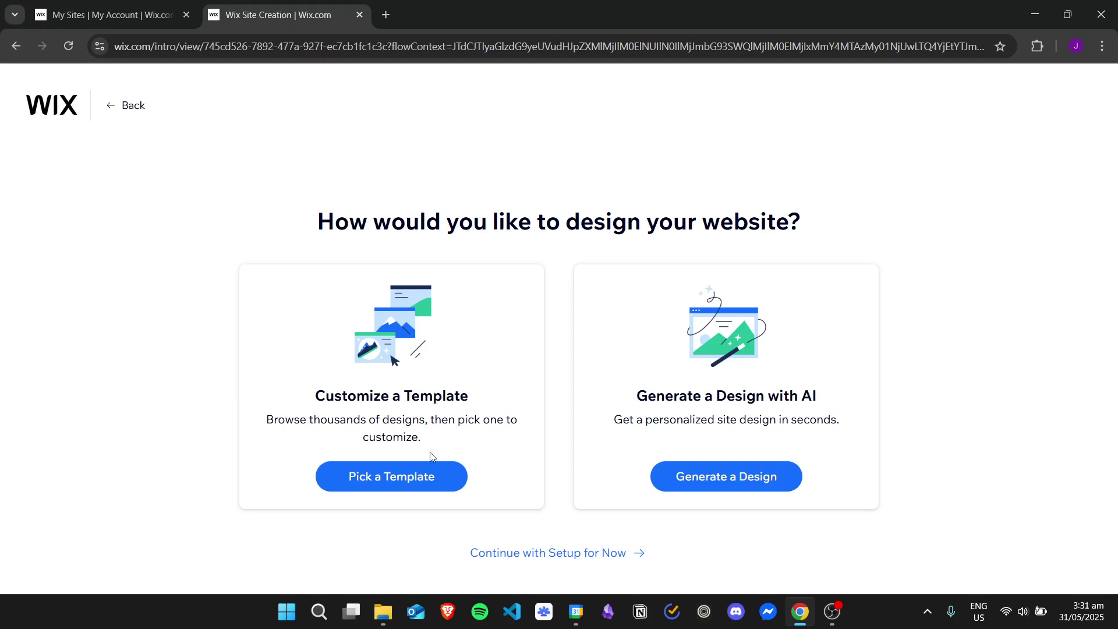
click(433, 472)
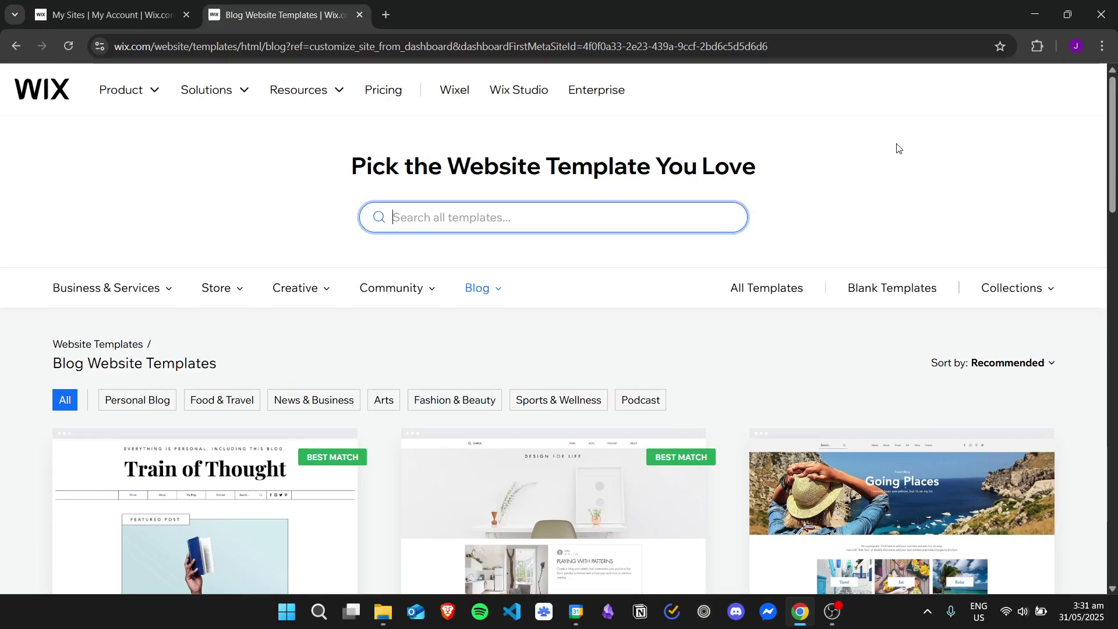
scroll(28, 427, down, 1)
scroll(28, 426, down, 10)
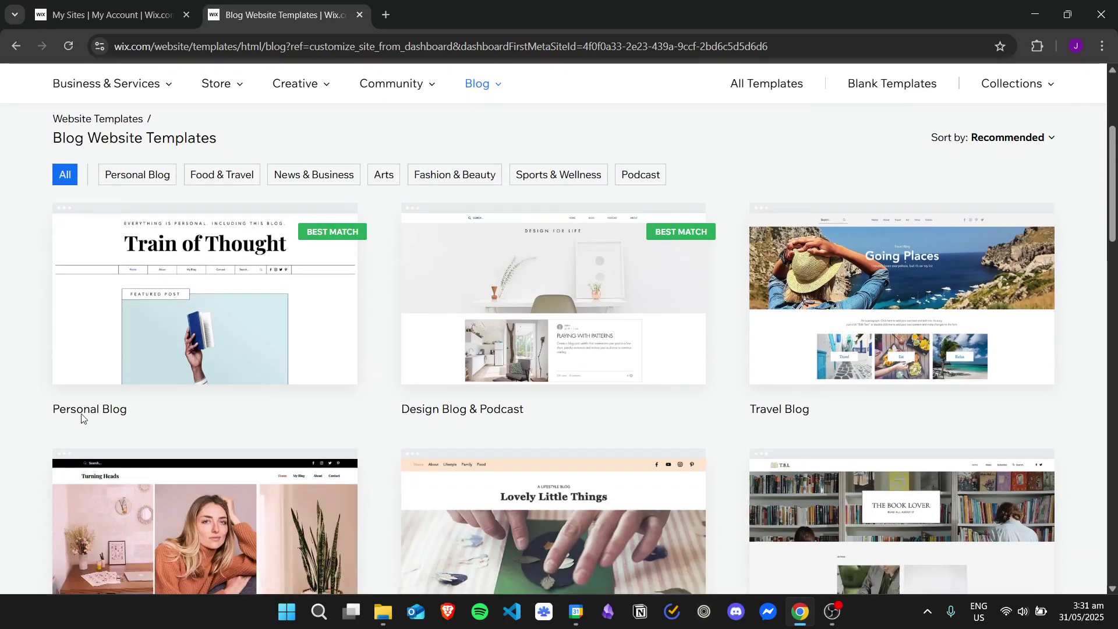
scroll(559, 350, down, 8)
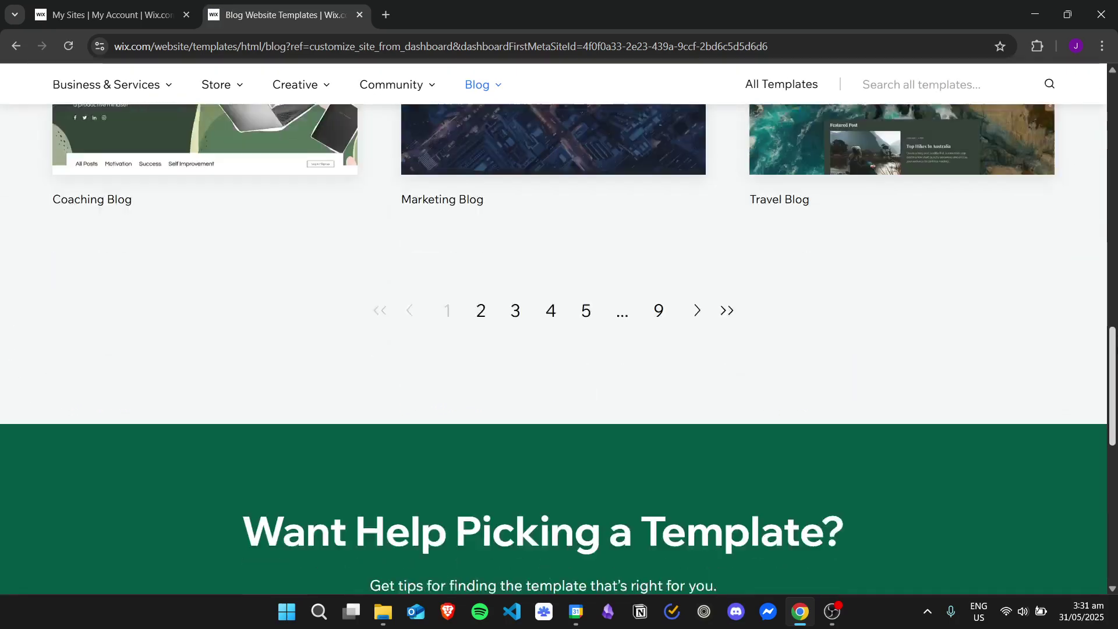
scroll(559, 349, up, 12)
scroll(206, 290, up, 3)
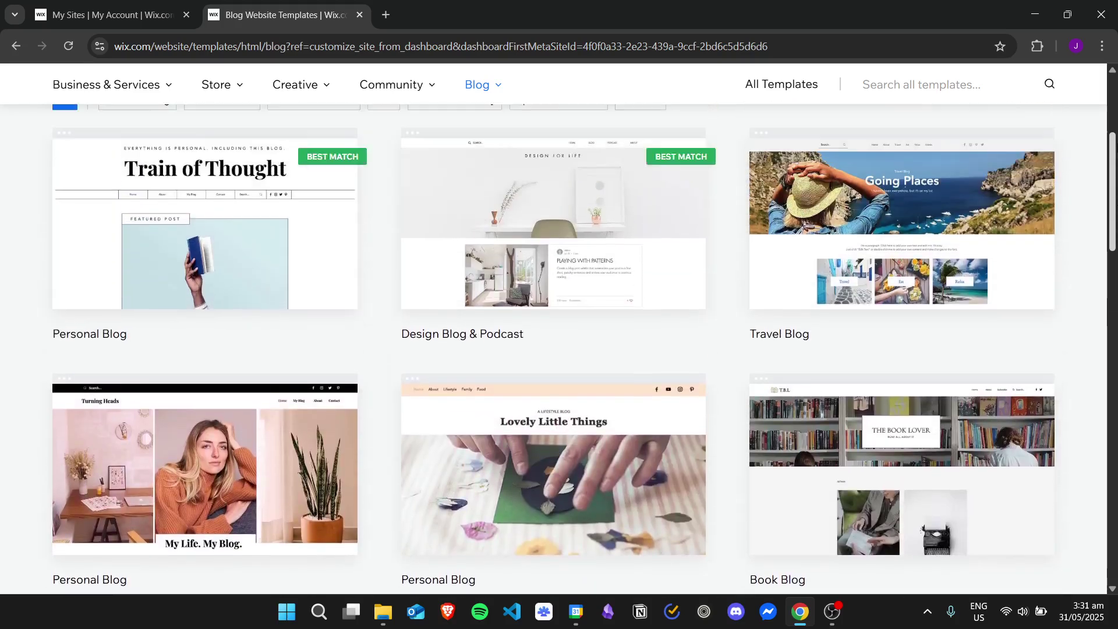
click(203, 266)
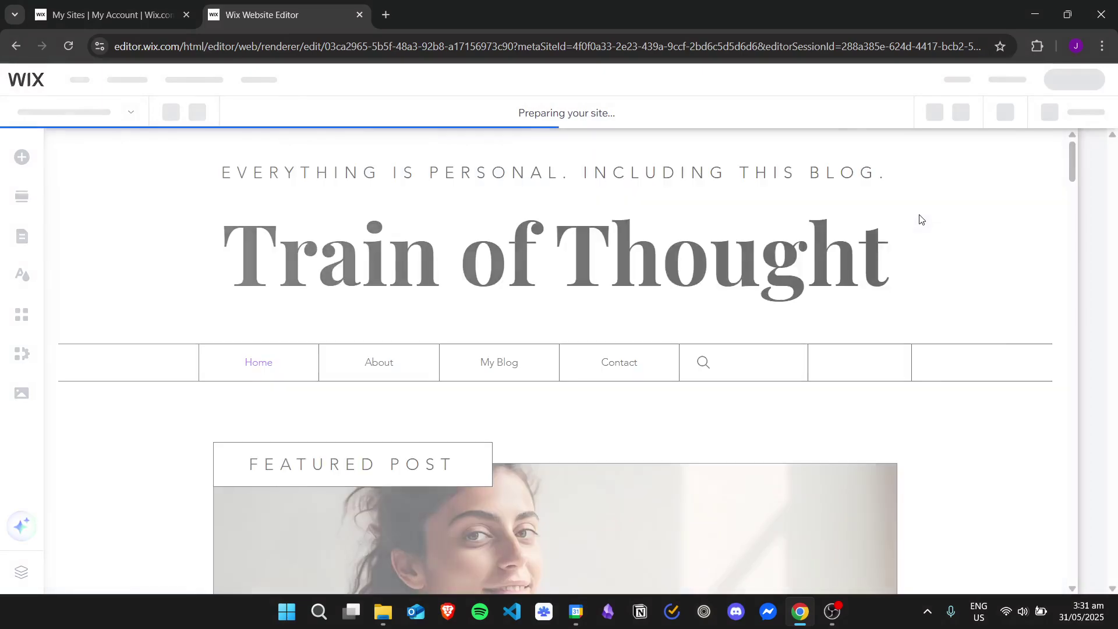
key(ctrl+minus)
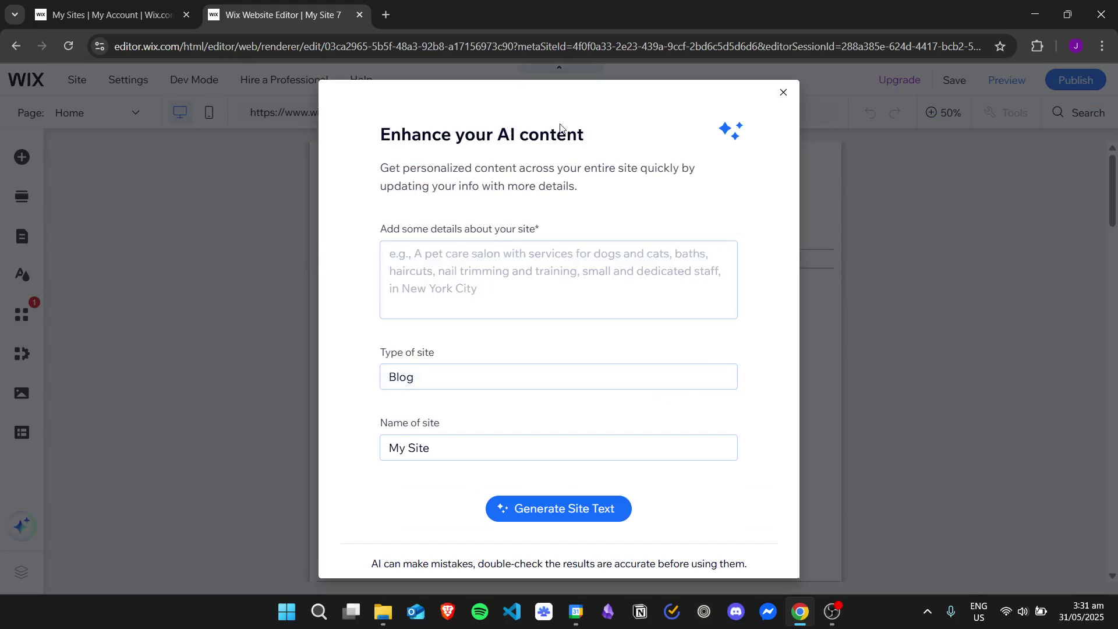
click(783, 93)
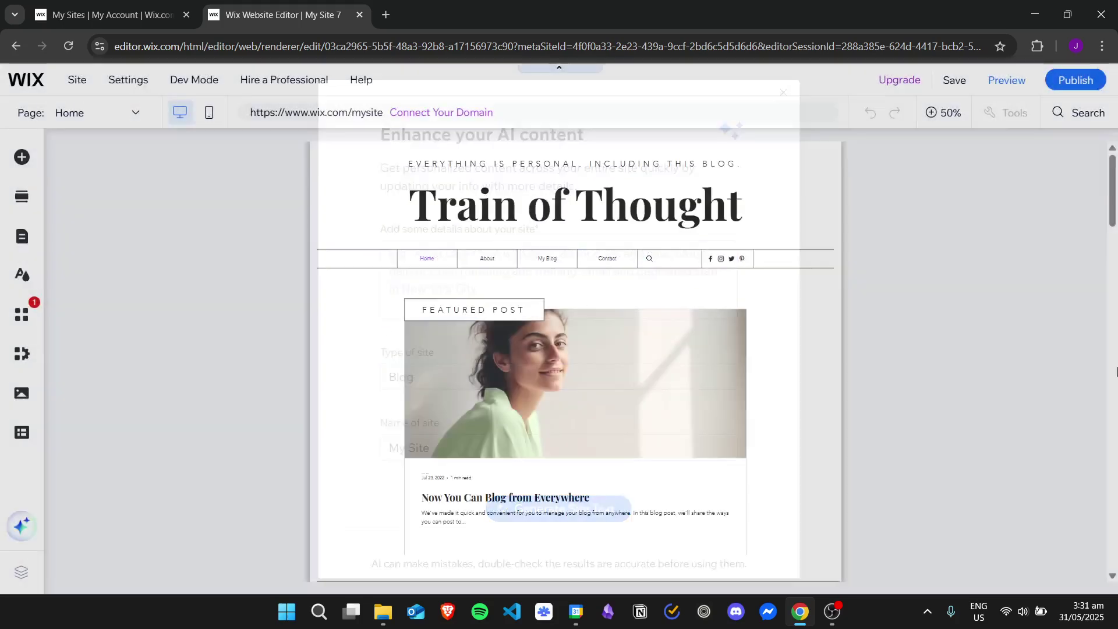
Switch the editor from the home page to the My Blog page through the site's page list.
mouse_move(87, 236)
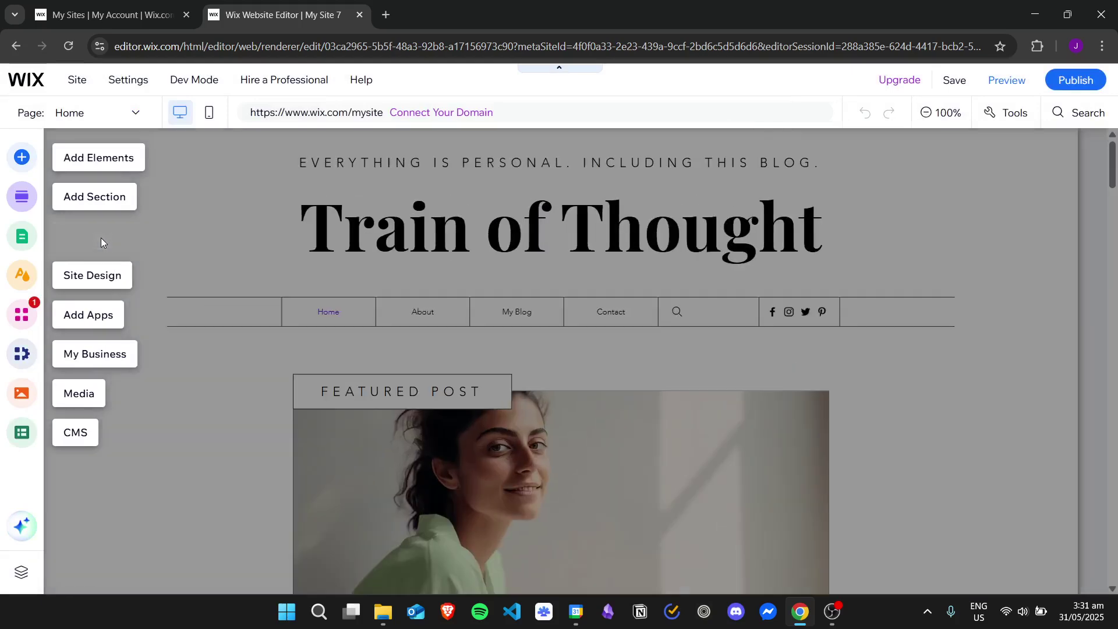
click(100, 238)
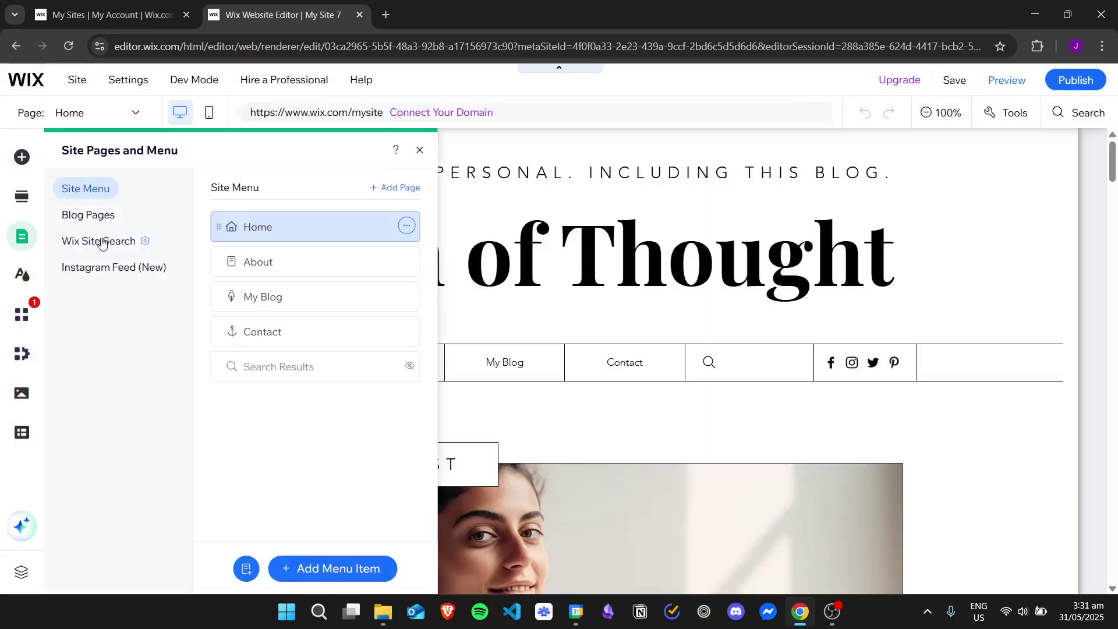
click(336, 297)
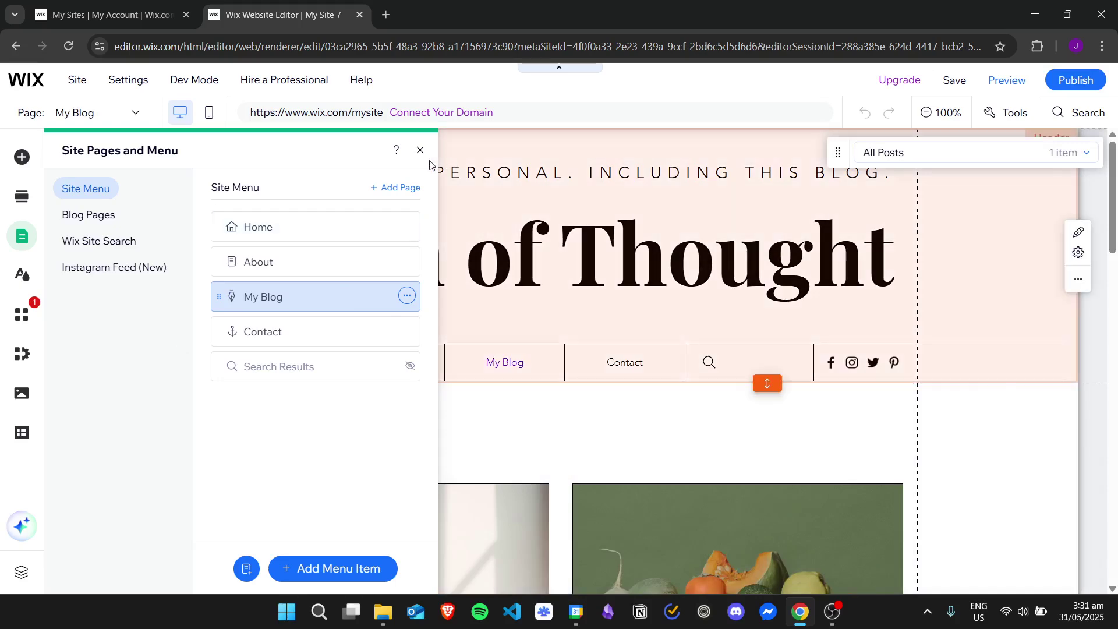
click(420, 153)
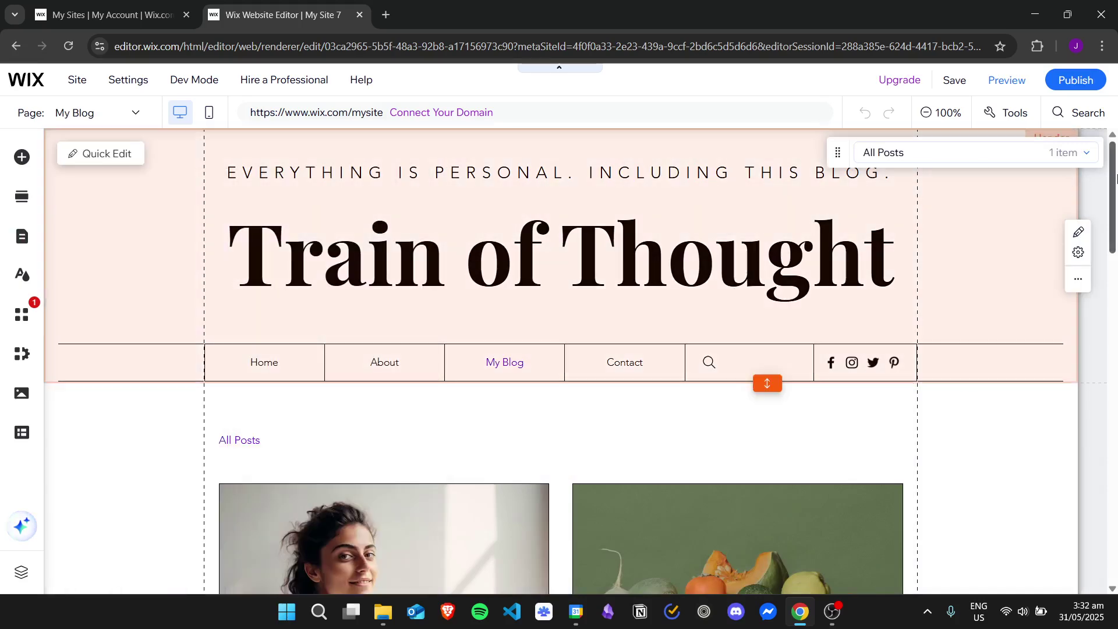
Open post management for the All Posts section of the My Blog page.
scroll(1115, 230, down, 4)
mouse_move(1115, 230)
mouse_down()
mouse_move(1115, 384)
mouse_move(1115, 219)
mouse_up()
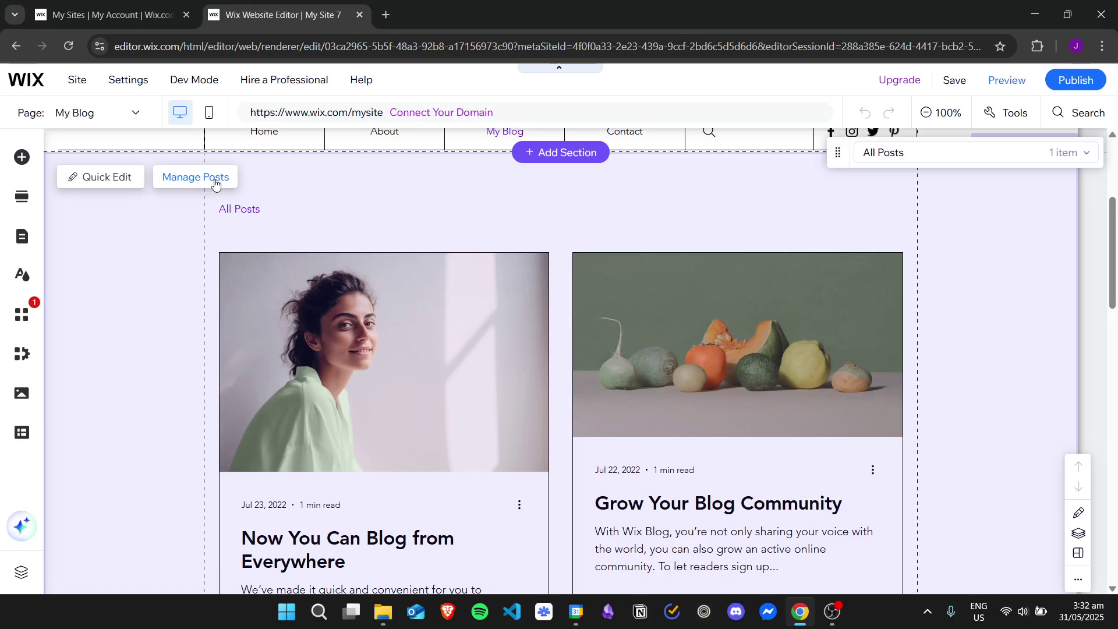
click(243, 182)
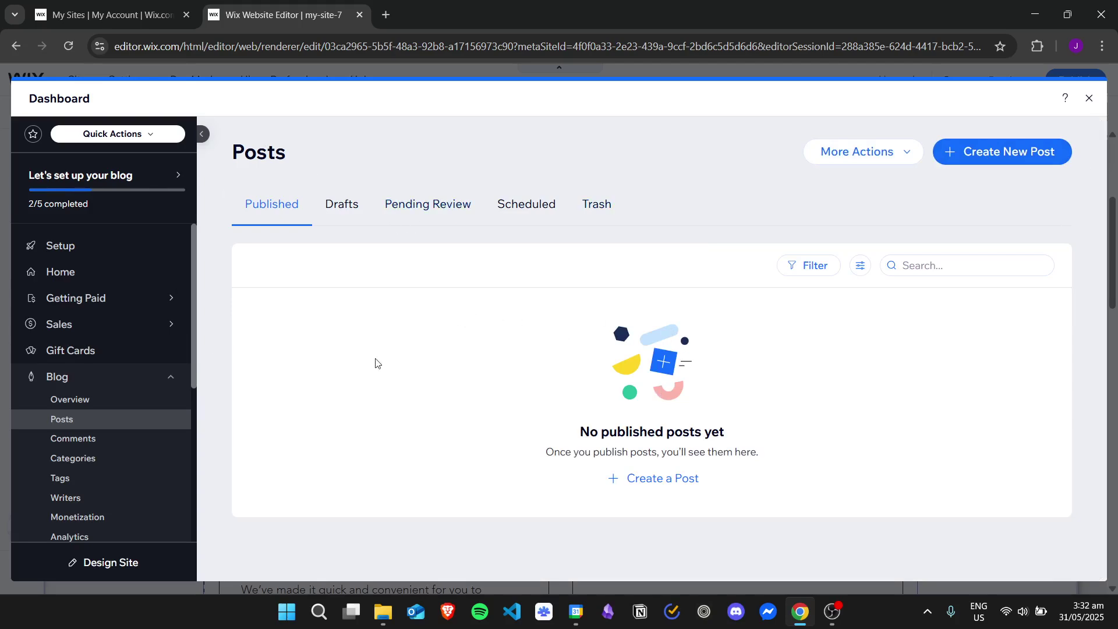
click(1022, 157)
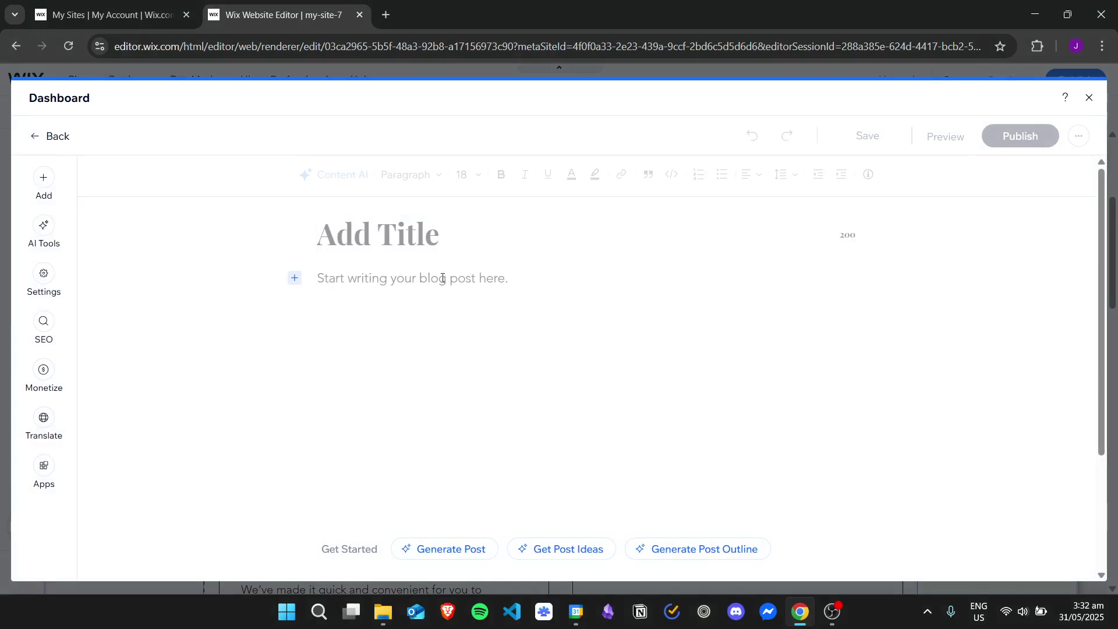
click(450, 281)
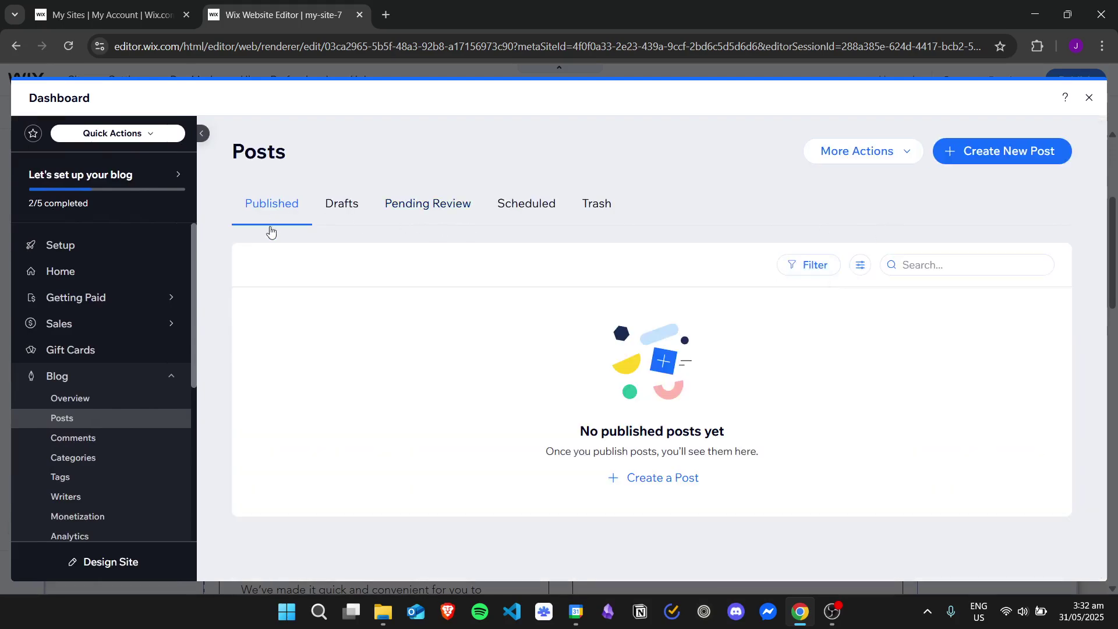
drag(192, 256, 221, 250)
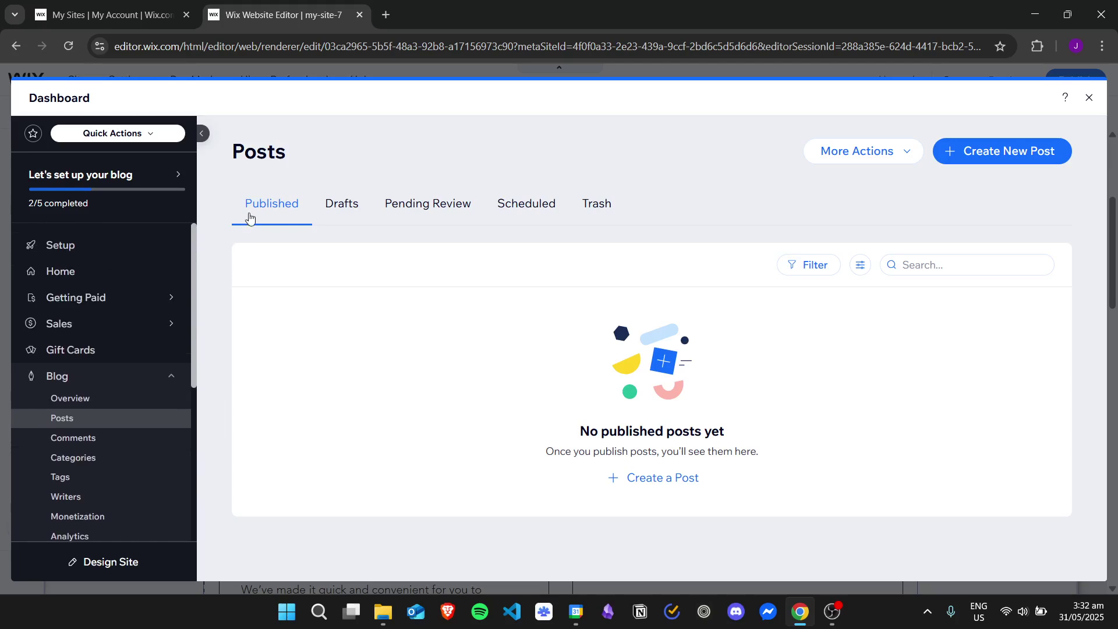
Start creating a post from a template and look through the Welcome Blog template preview.
click(900, 154)
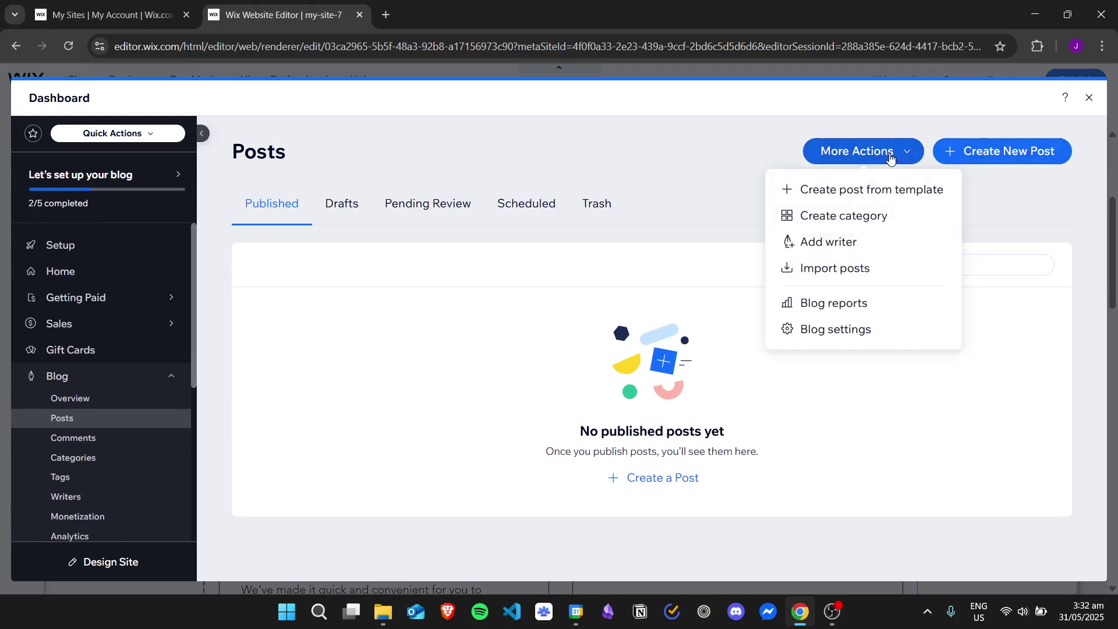
click(941, 189)
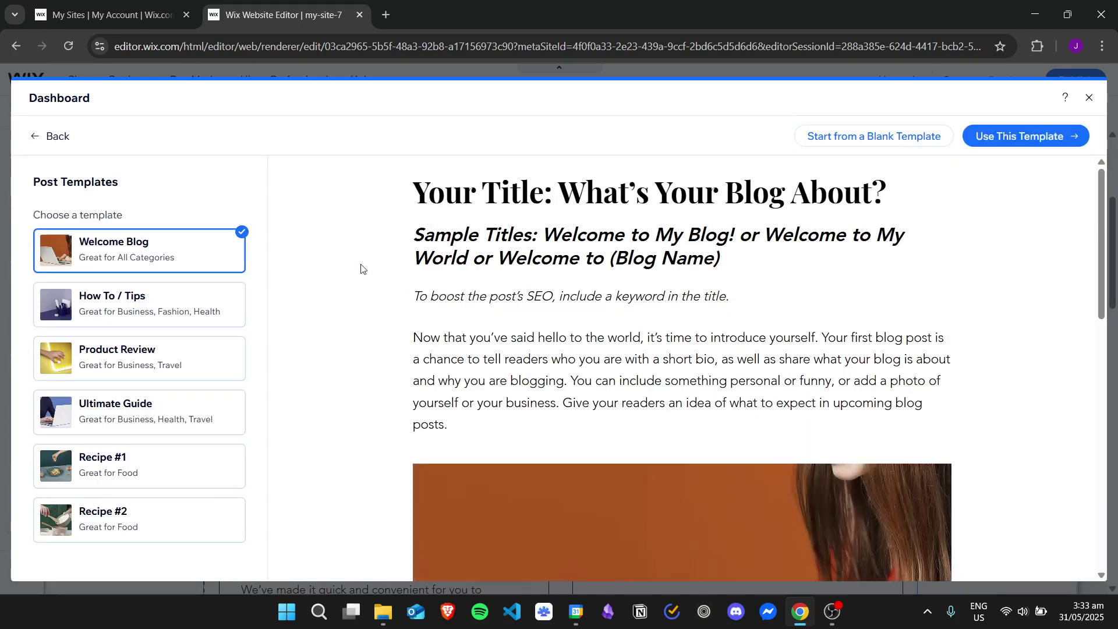
scroll(297, 322, down, 8)
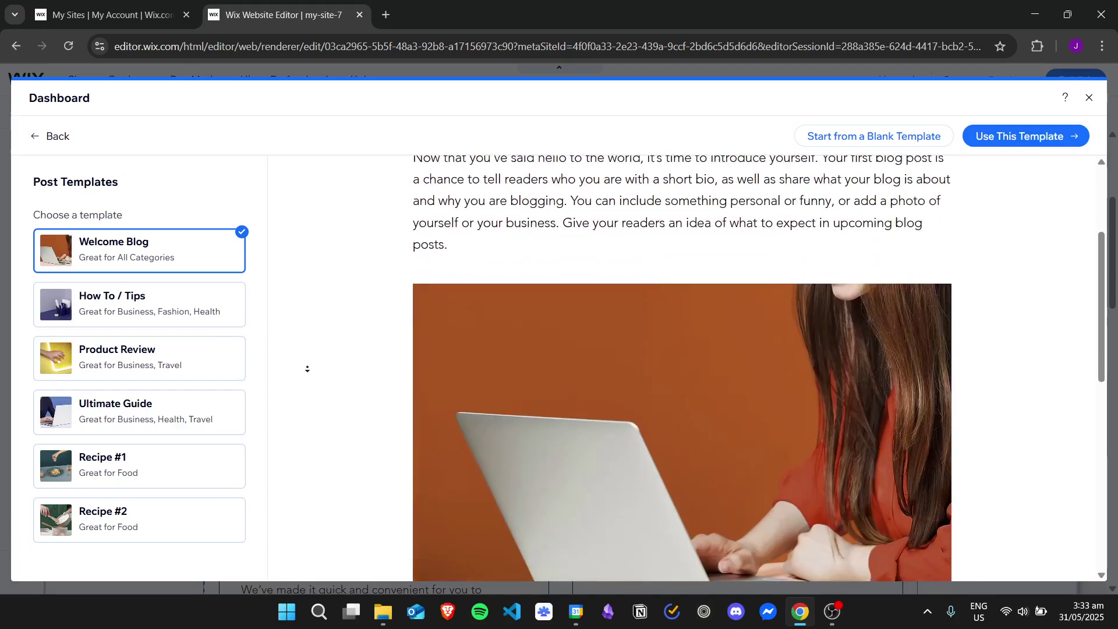
middle_click(311, 392)
scroll(311, 392, up, 8)
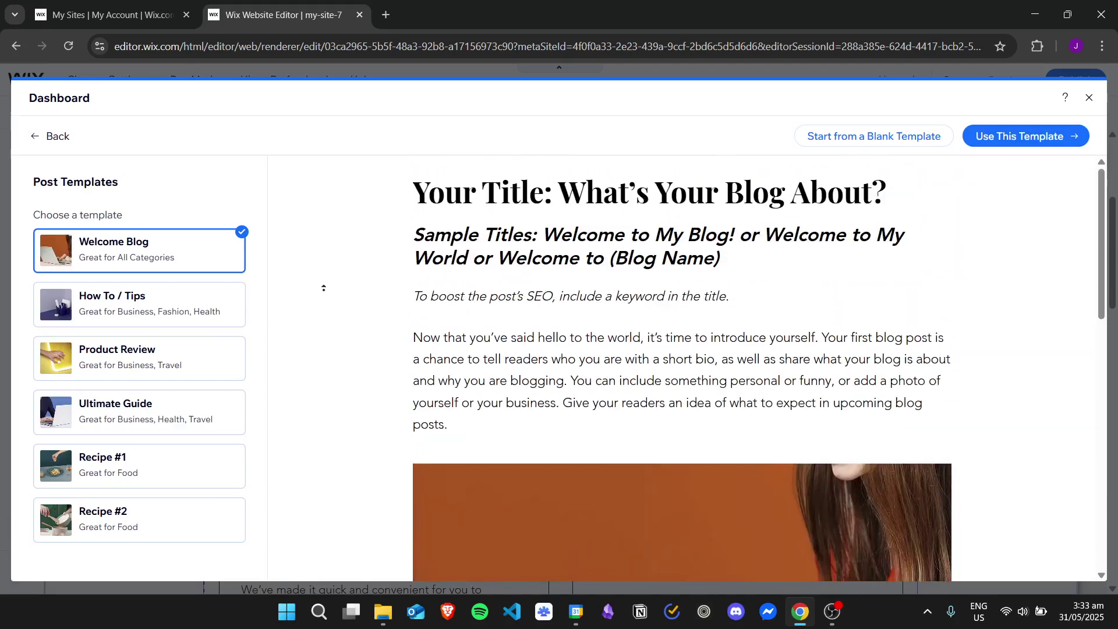
Select the Product Review post template and look through its preview.
click(195, 351)
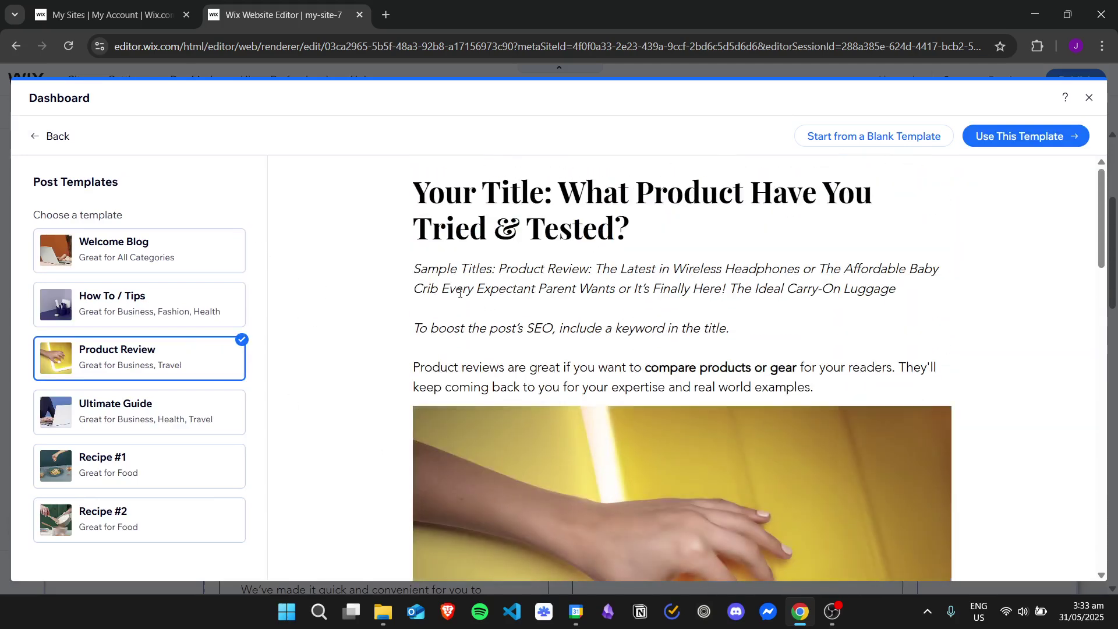
middle_click(414, 339)
scroll(413, 339, down, 6)
middle_click(399, 251)
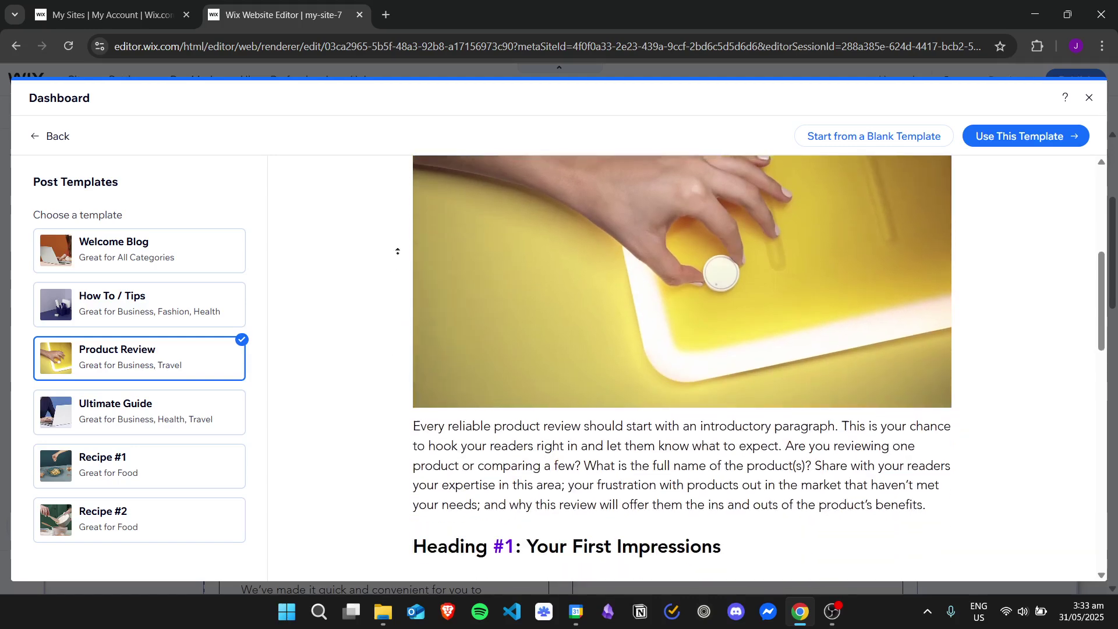
Create the post from the Product Review template and look over its title, introduction and first image.
scroll(1031, 166, up, 3)
click(1016, 140)
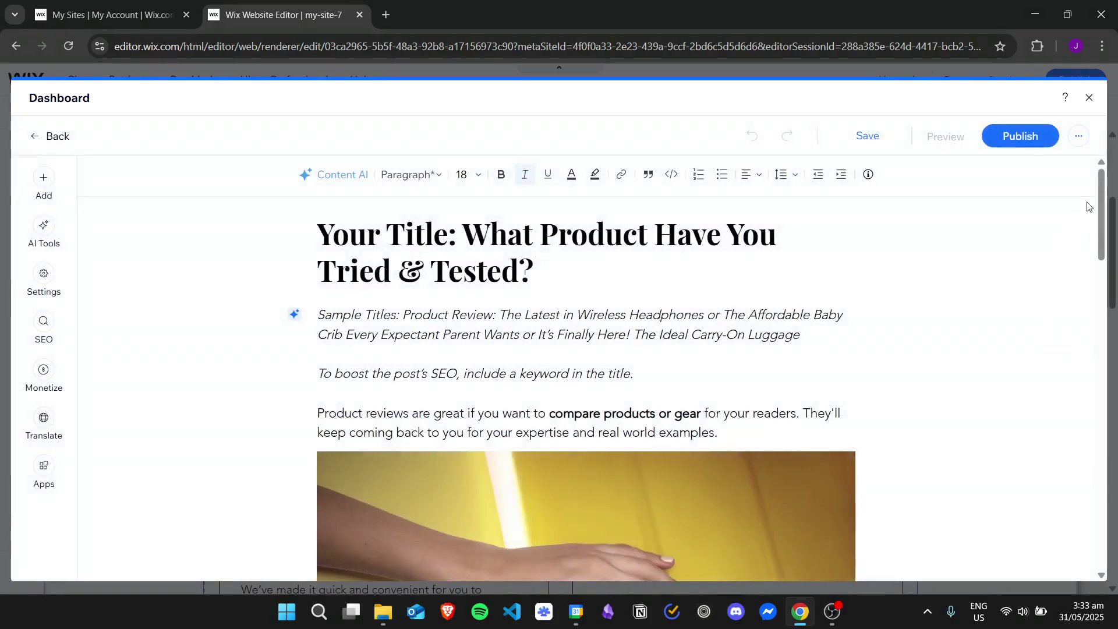
drag(1099, 198, 1102, 241)
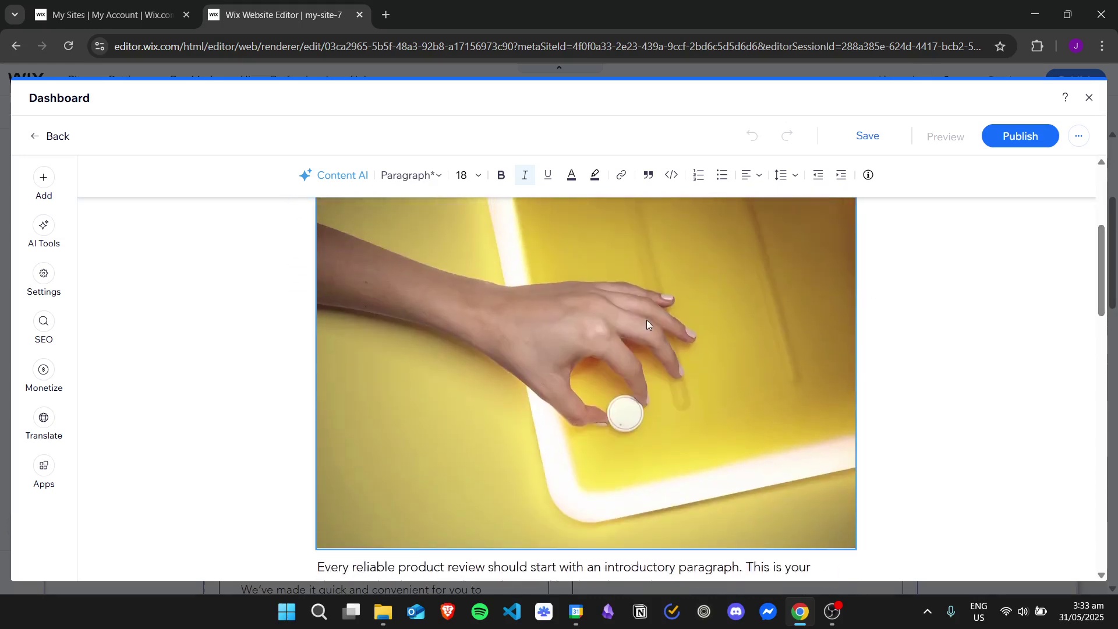
scroll(1102, 241, up, 3)
scroll(774, 233, down, 2)
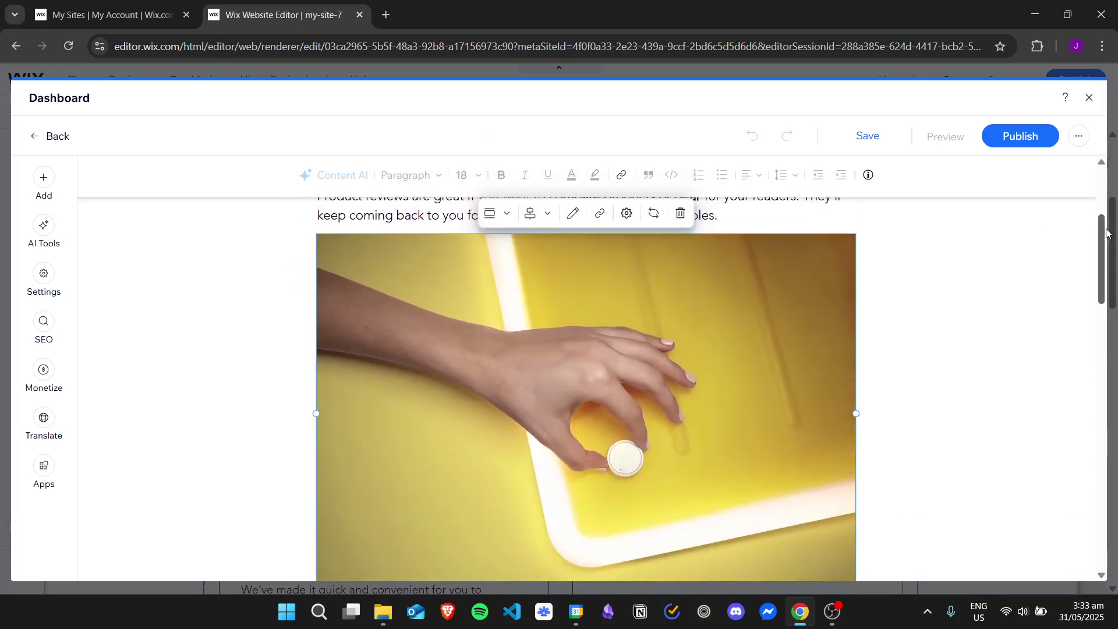
click(774, 217)
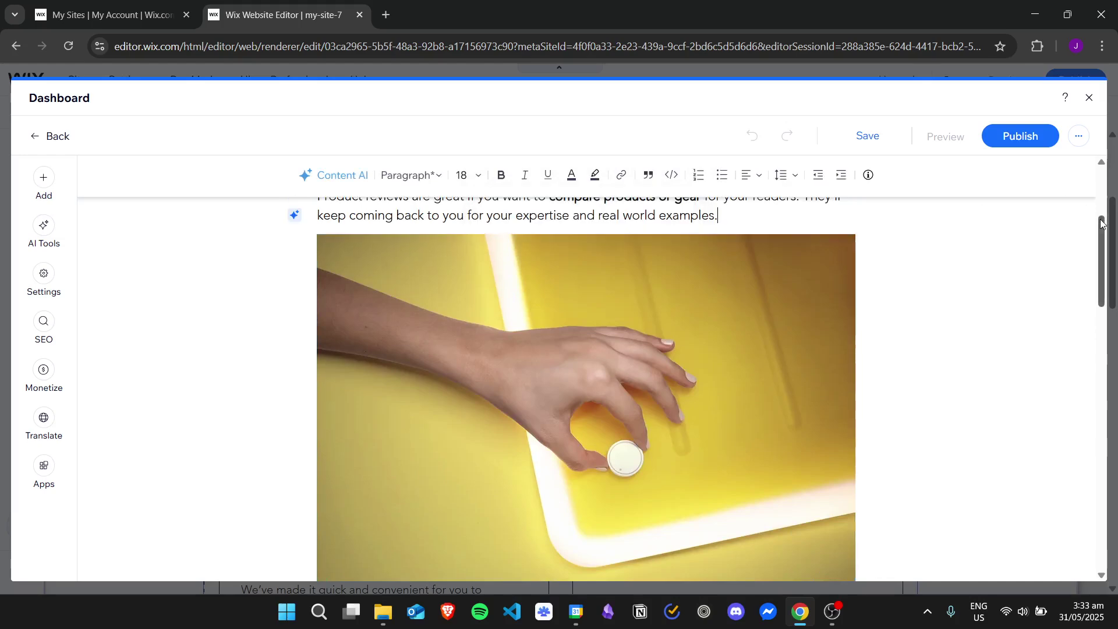
drag(1102, 218, 1107, 226)
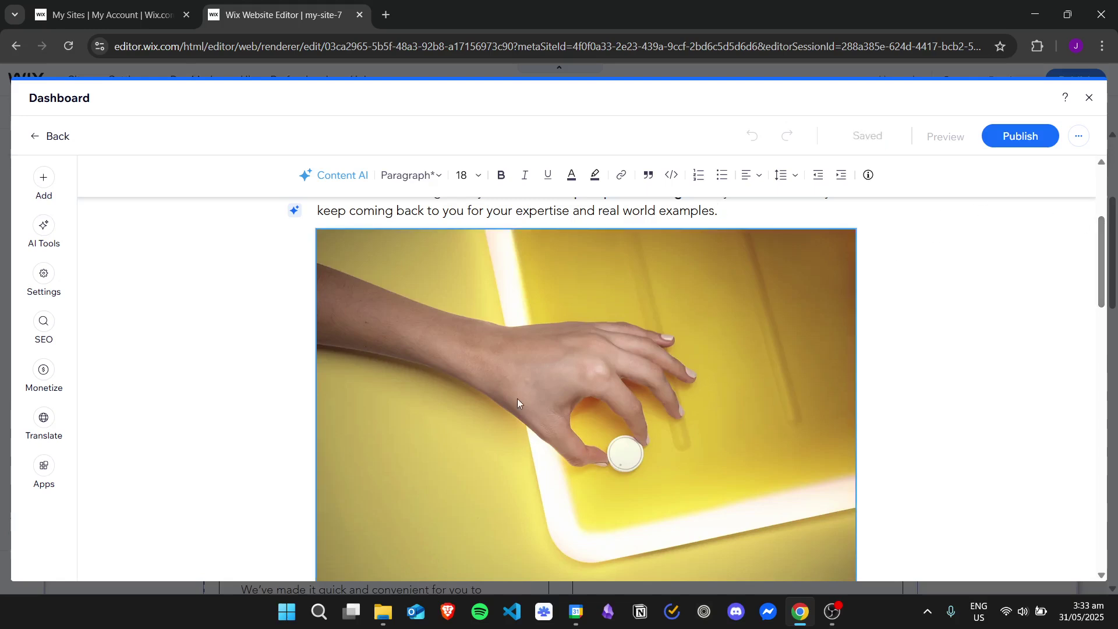
Open the post settings and examine the featured image option in the general settings.
click(43, 276)
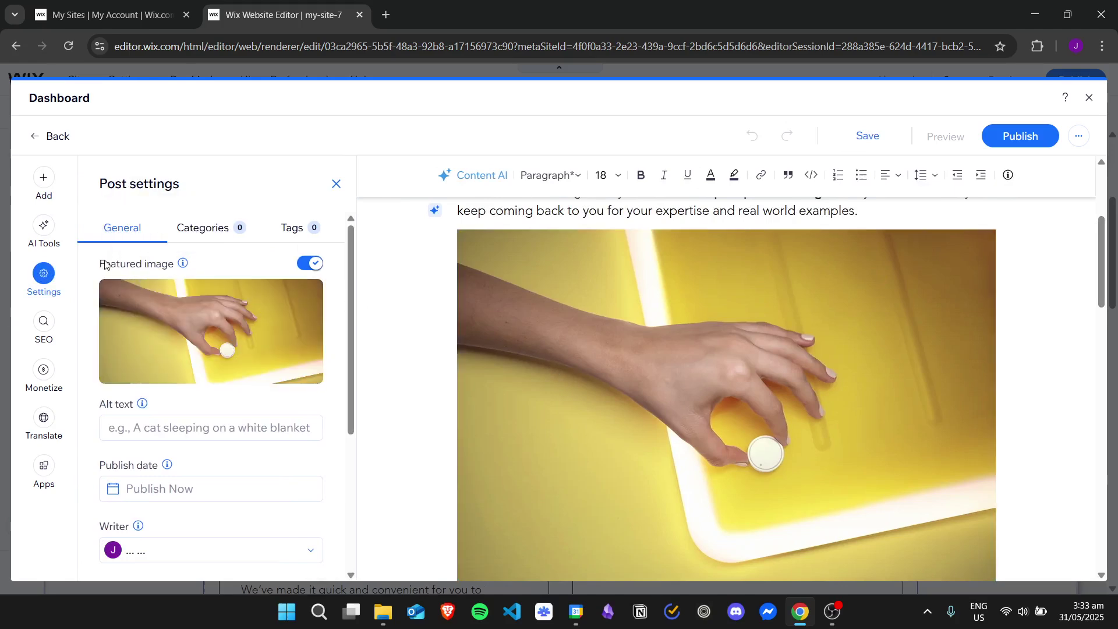
drag(105, 264, 377, 305)
drag(351, 263, 333, 286)
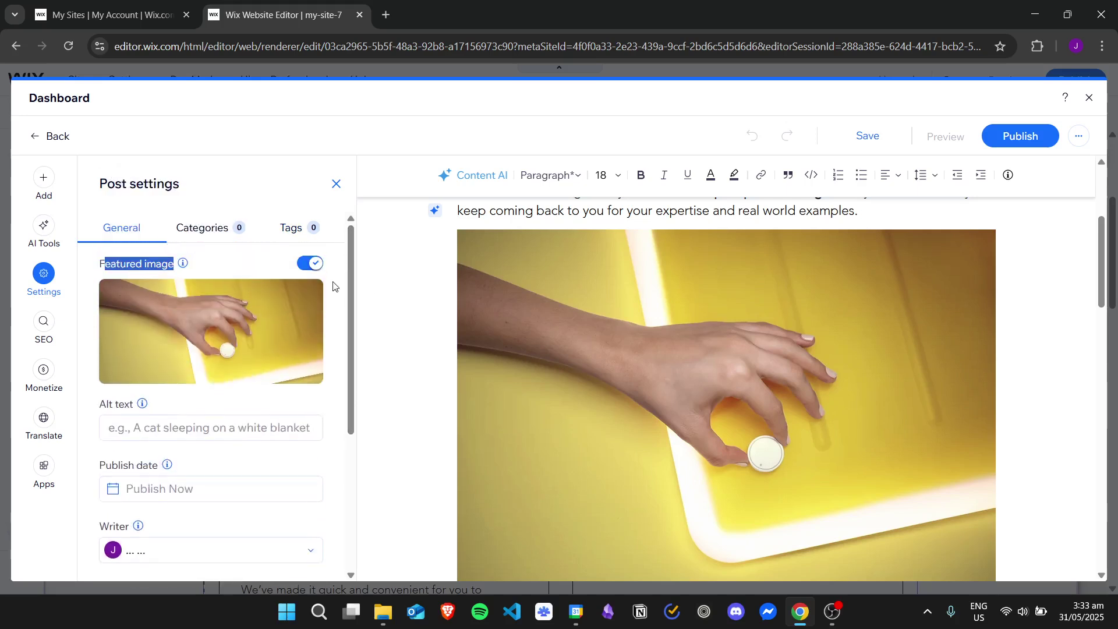
click(335, 284)
scroll(1108, 286, up, 1)
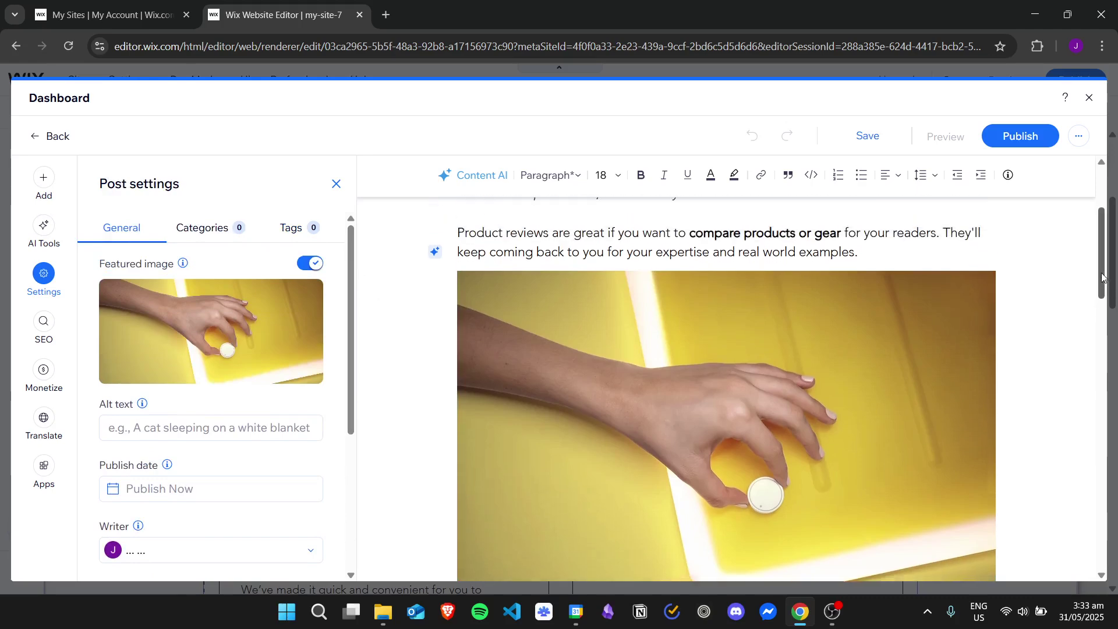
Start replacing the featured image and browse the Media from Wix collection for a substitute.
mouse_move(194, 343)
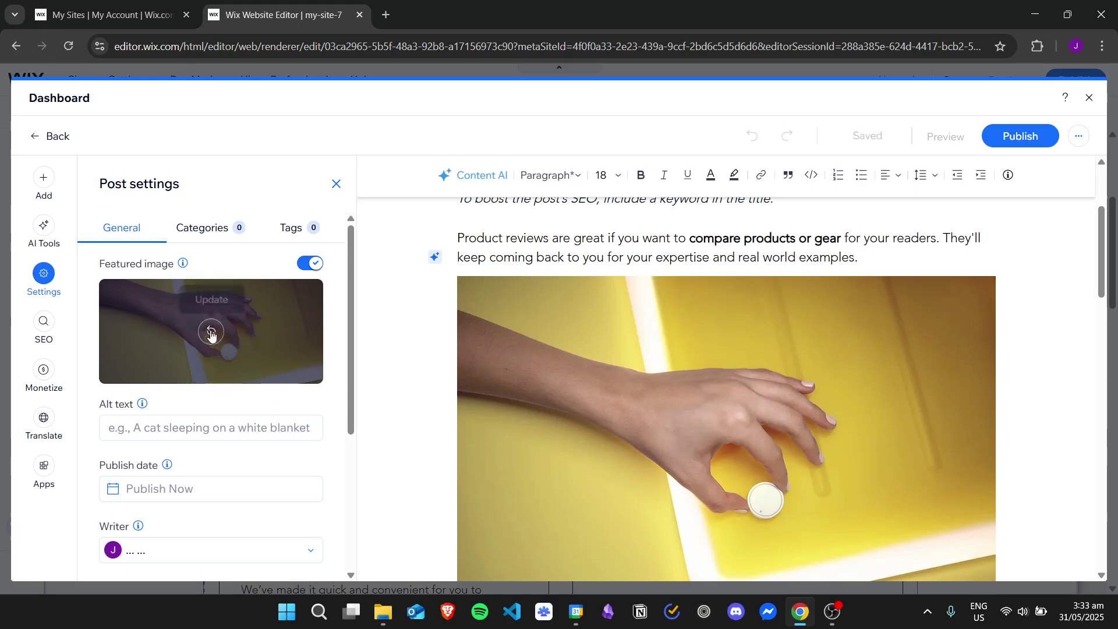
click(213, 334)
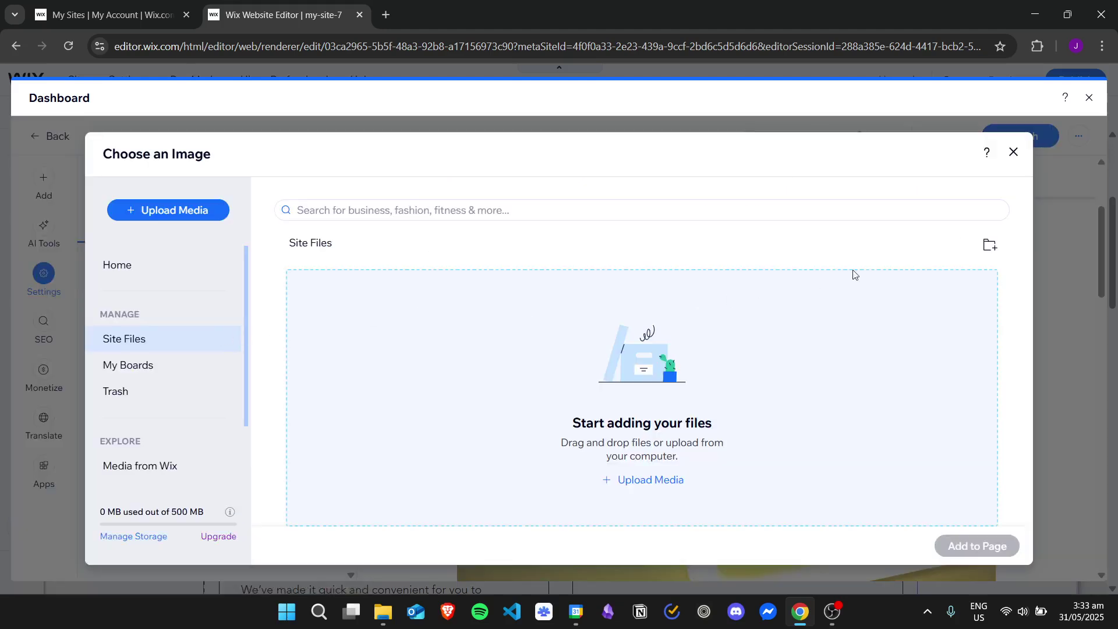
scroll(249, 303, down, 2)
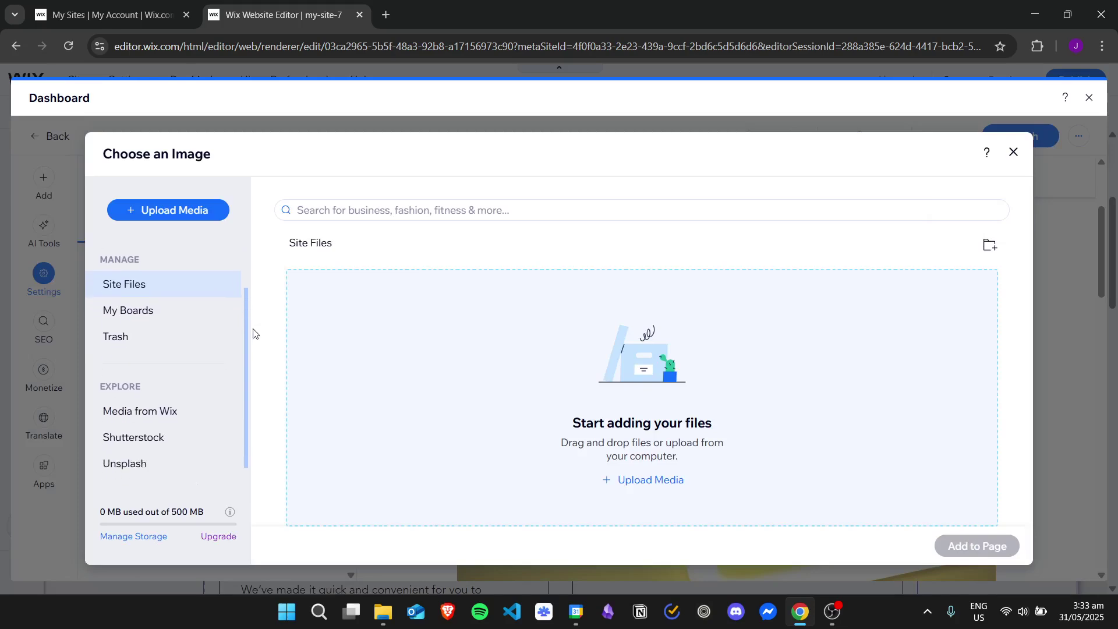
click(196, 385)
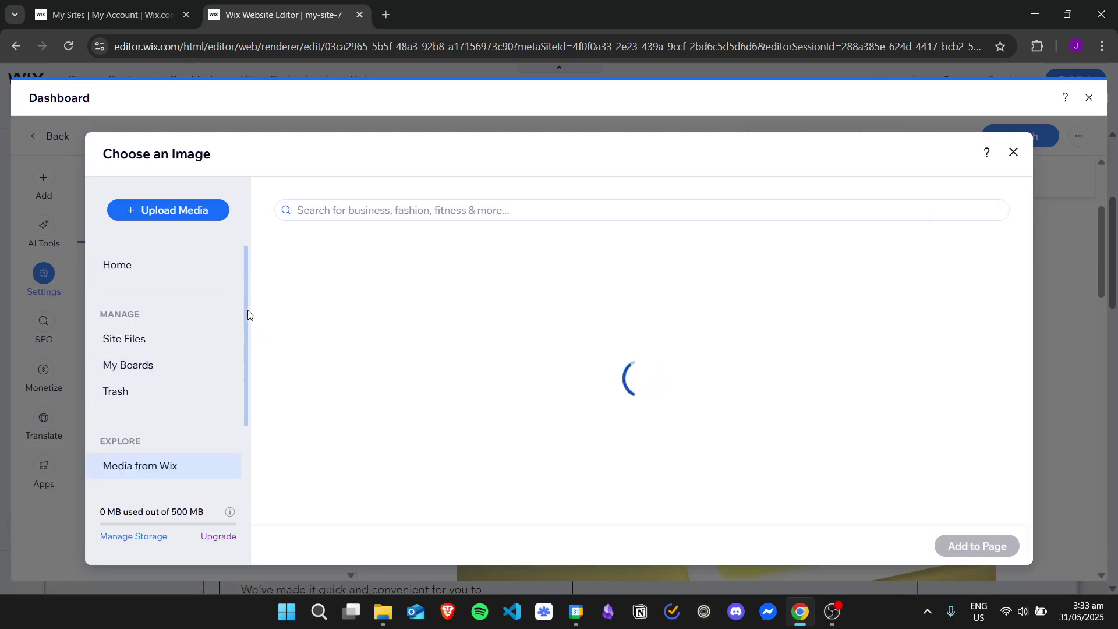
scroll(246, 330, down, 2)
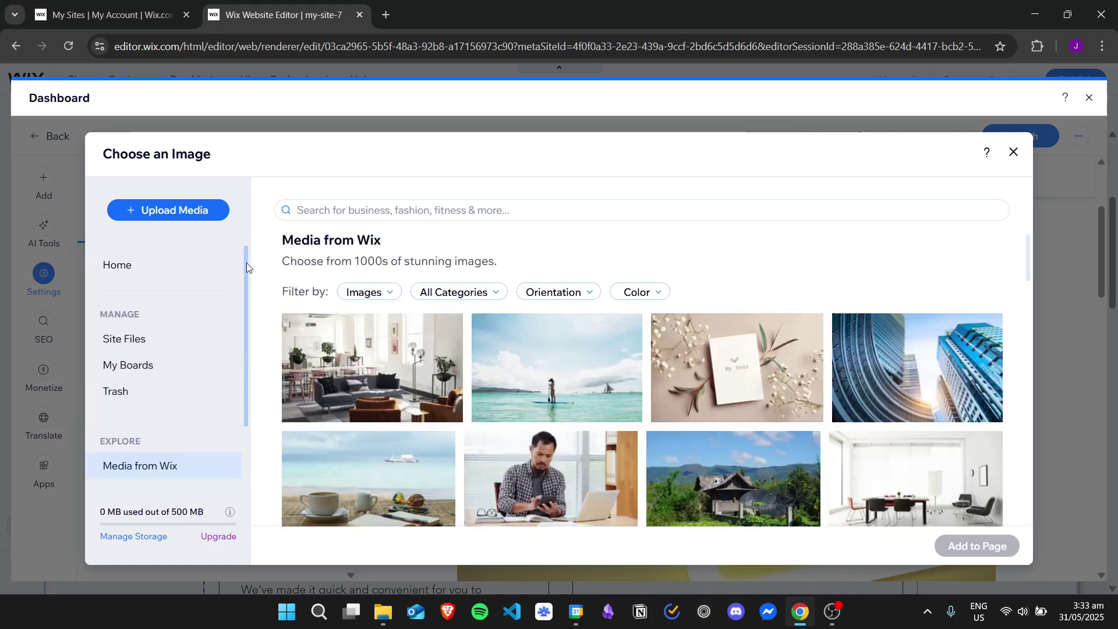
Upload violetflower.jpg from the Desktop's image folder and set it as the post's featured image.
click(197, 209)
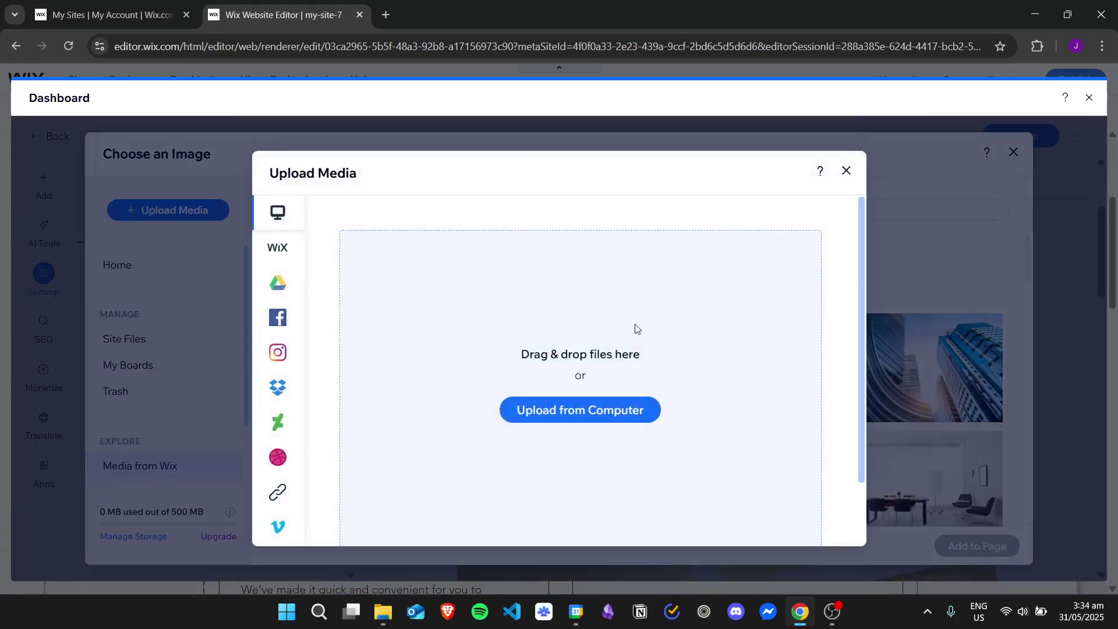
click(389, 609)
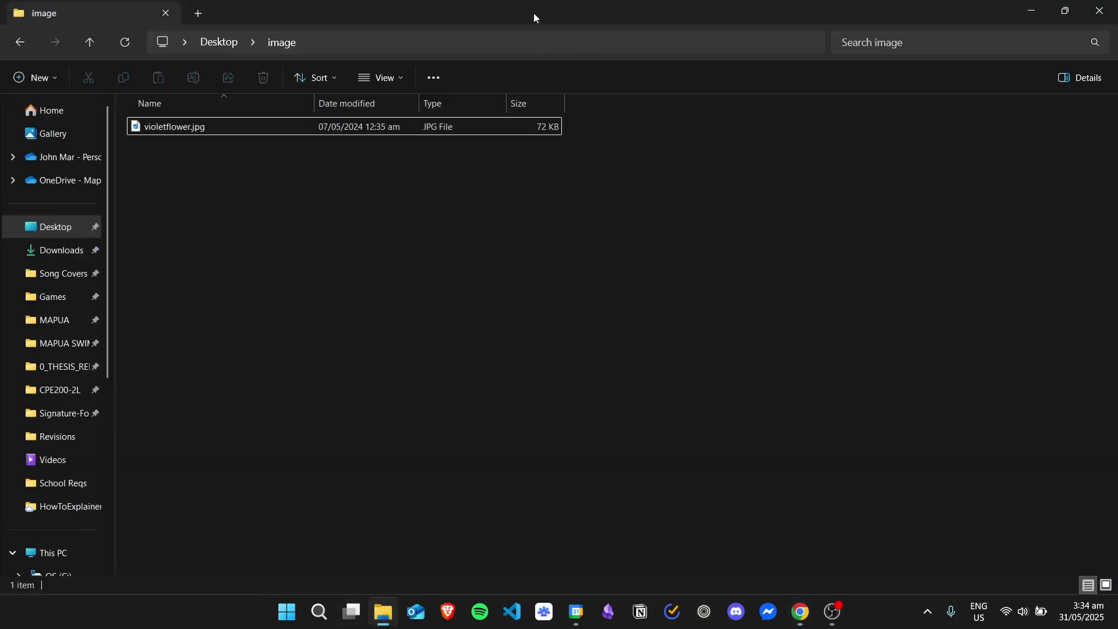
drag(533, 13, 1117, 204)
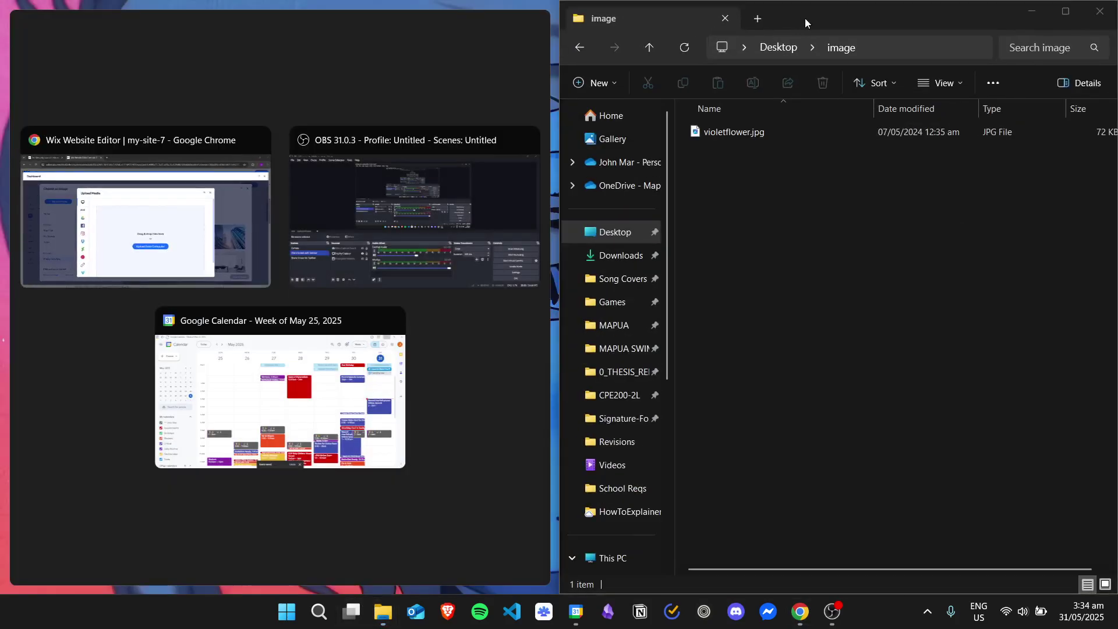
drag(805, 19, 716, 75)
drag(711, 176, 432, 267)
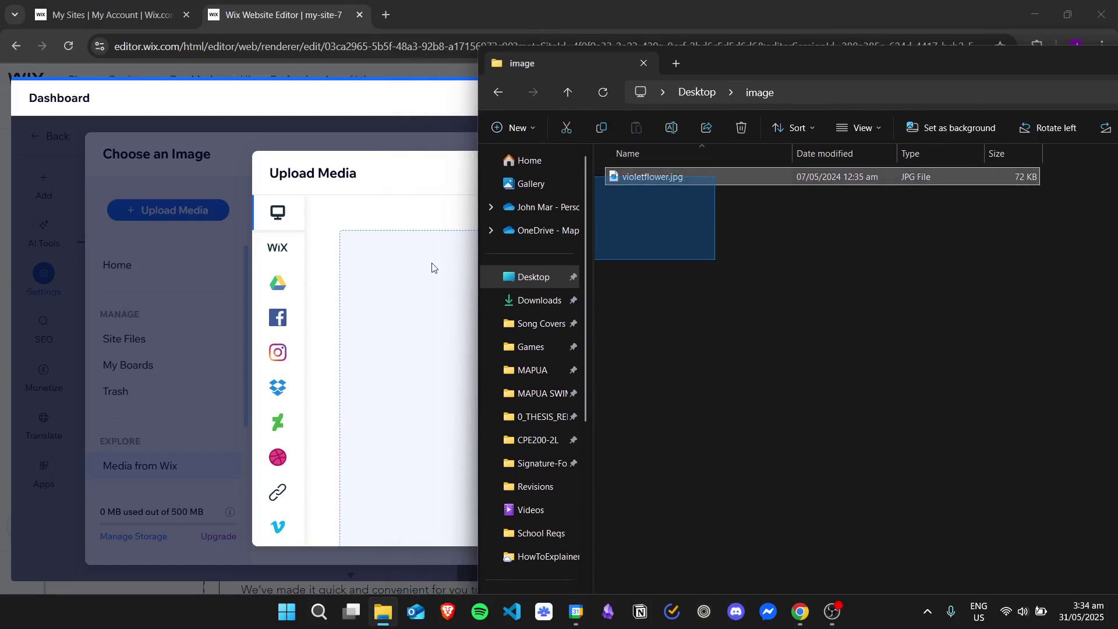
drag(661, 177, 402, 314)
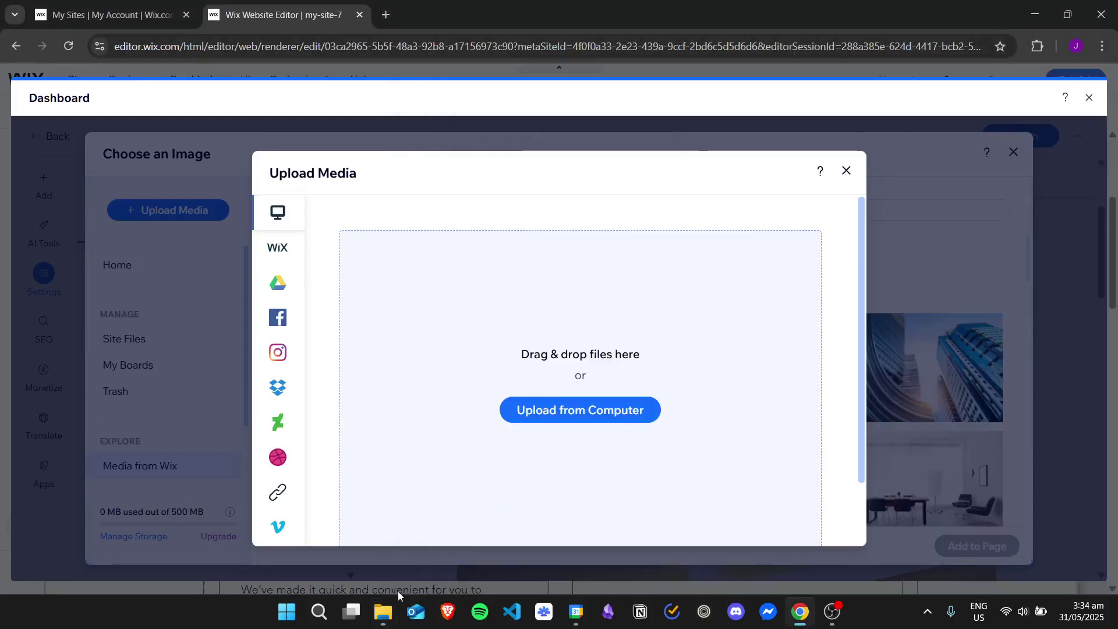
click(382, 612)
drag(868, 78, 411, 169)
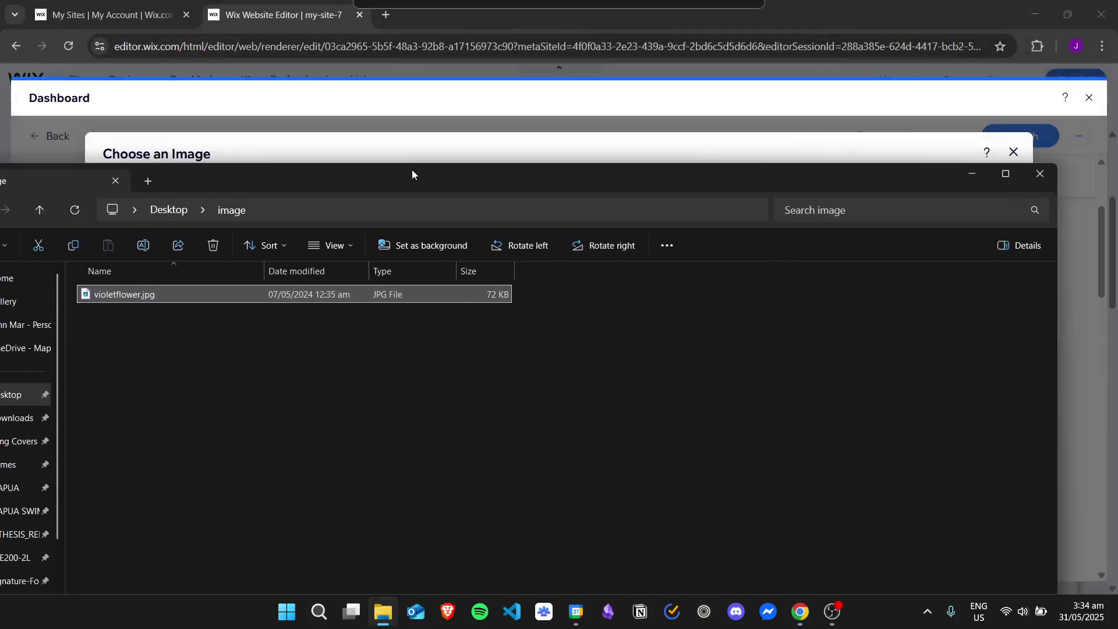
click(971, 173)
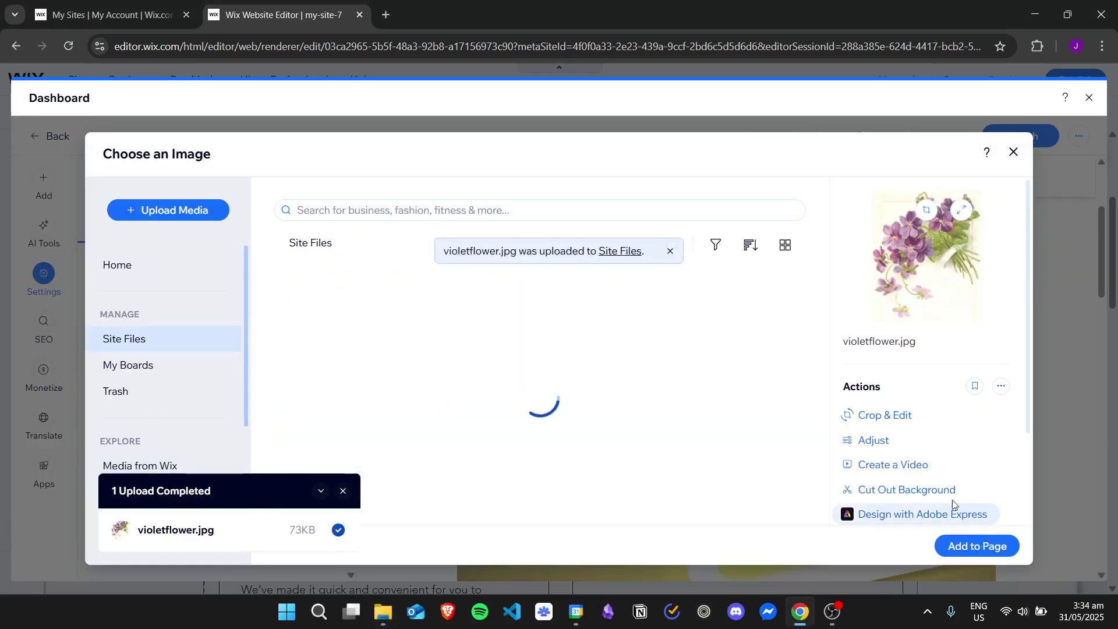
click(998, 550)
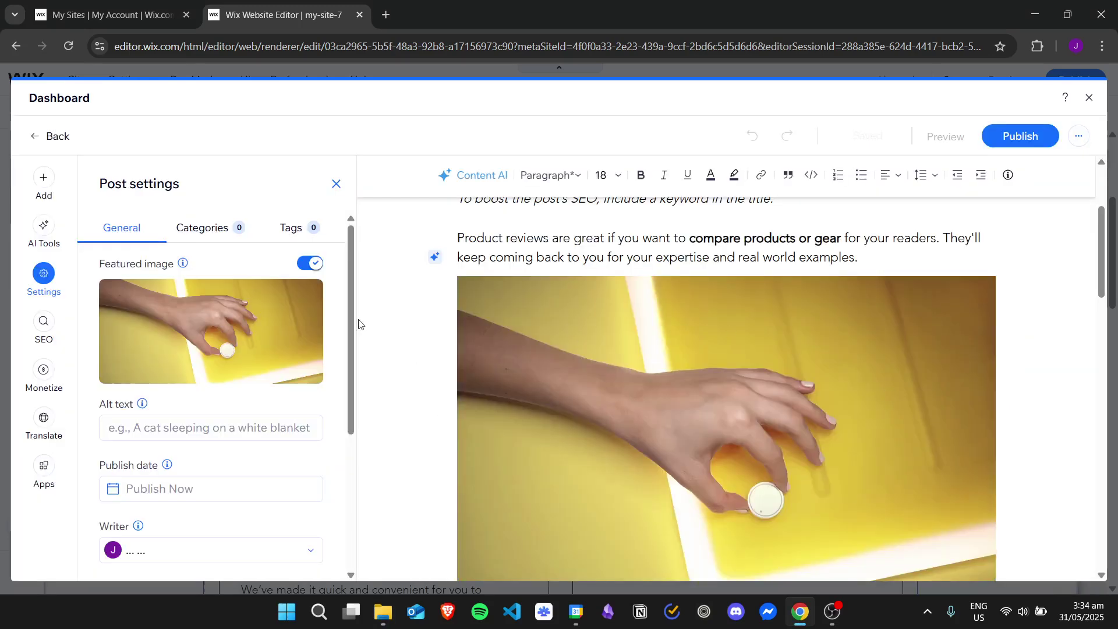
mouse_move(229, 332)
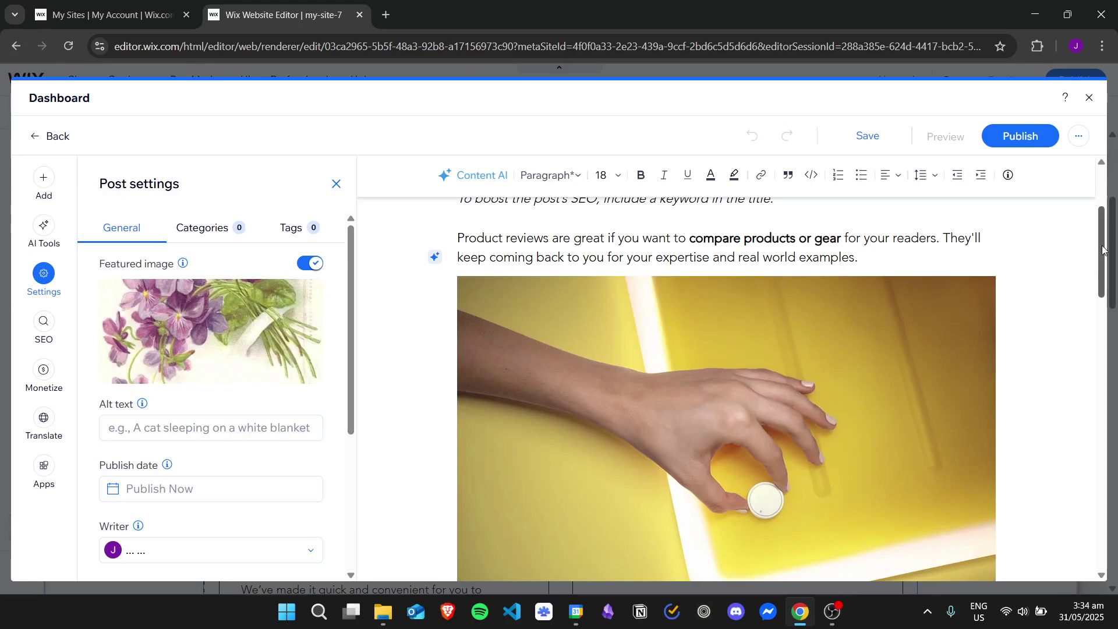
Add an empty line after the paragraph about comparing products or gear, above the hand photo.
scroll(1094, 254, up, 3)
scroll(1106, 260, down, 3)
scroll(1106, 260, down, 6)
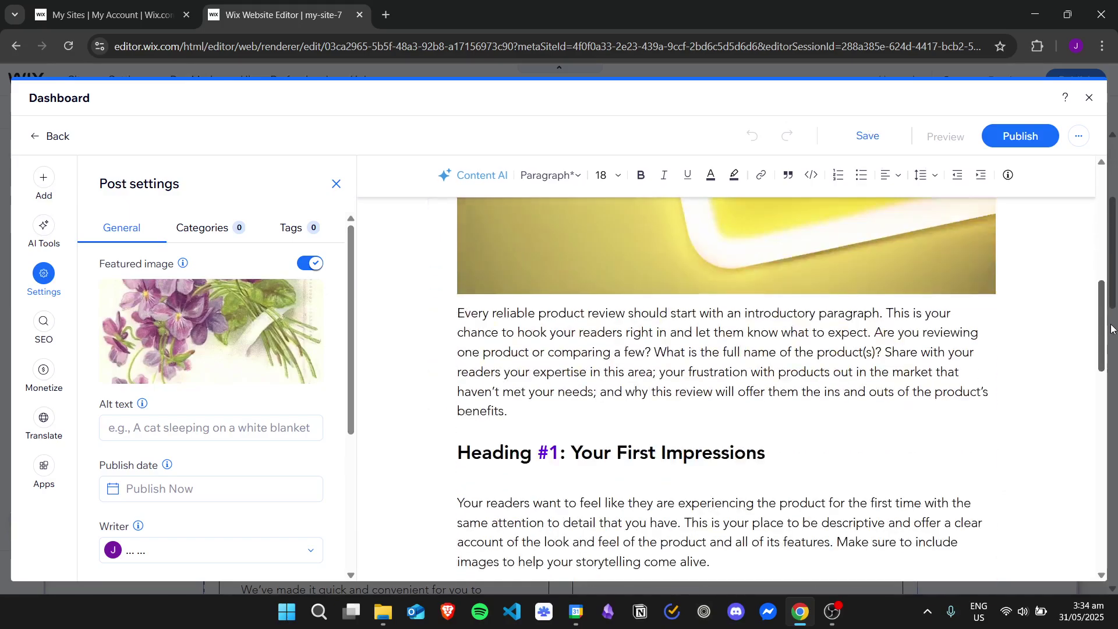
scroll(1112, 268, up, 5)
scroll(1115, 274, up, 4)
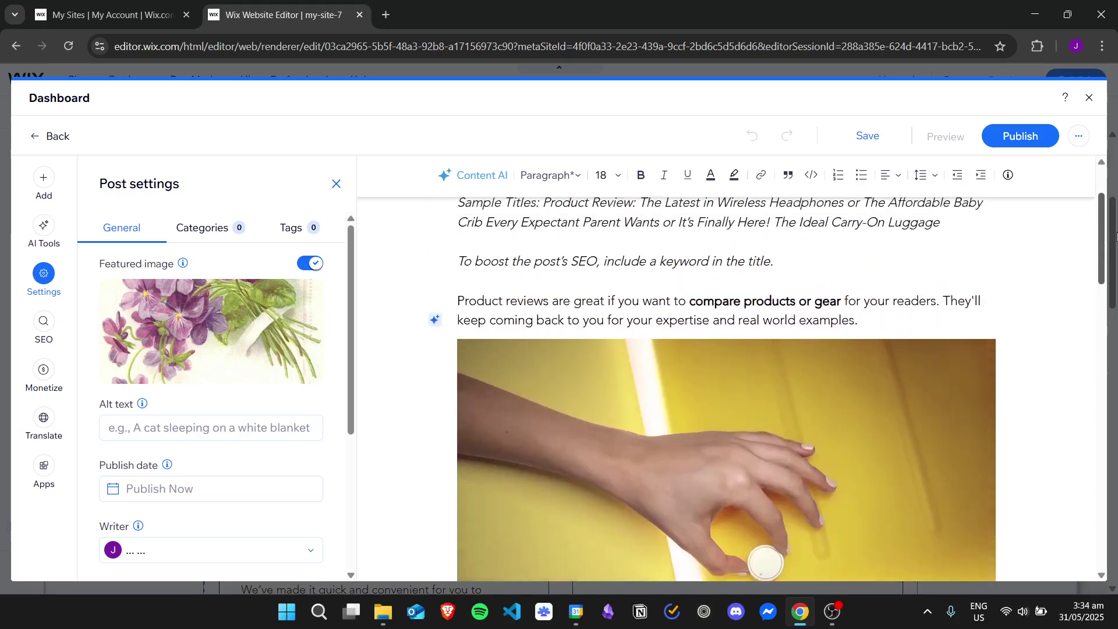
scroll(1106, 265, down, 2)
scroll(938, 255, up, 1)
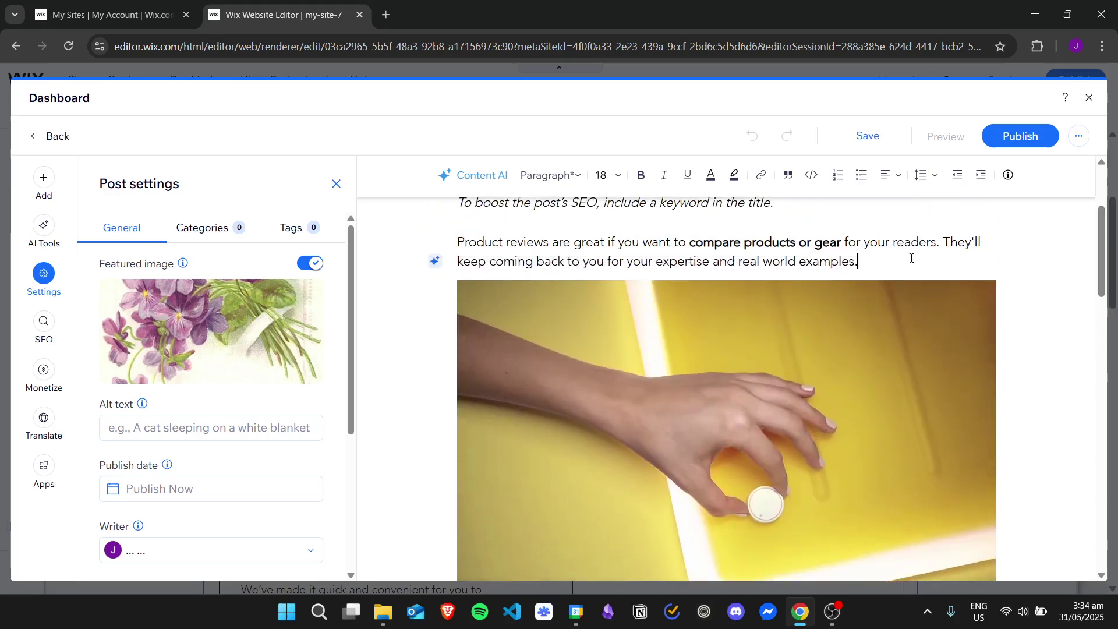
key(Return)
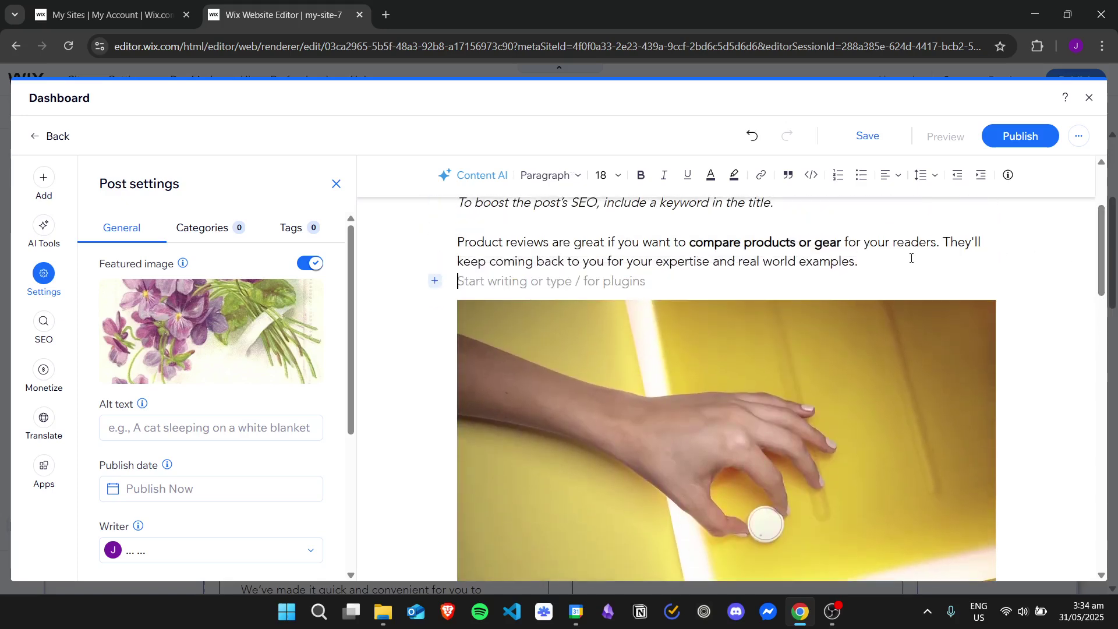
Insert violetflower.jpg from Site Files at the empty line and check its placement in the post.
click(433, 282)
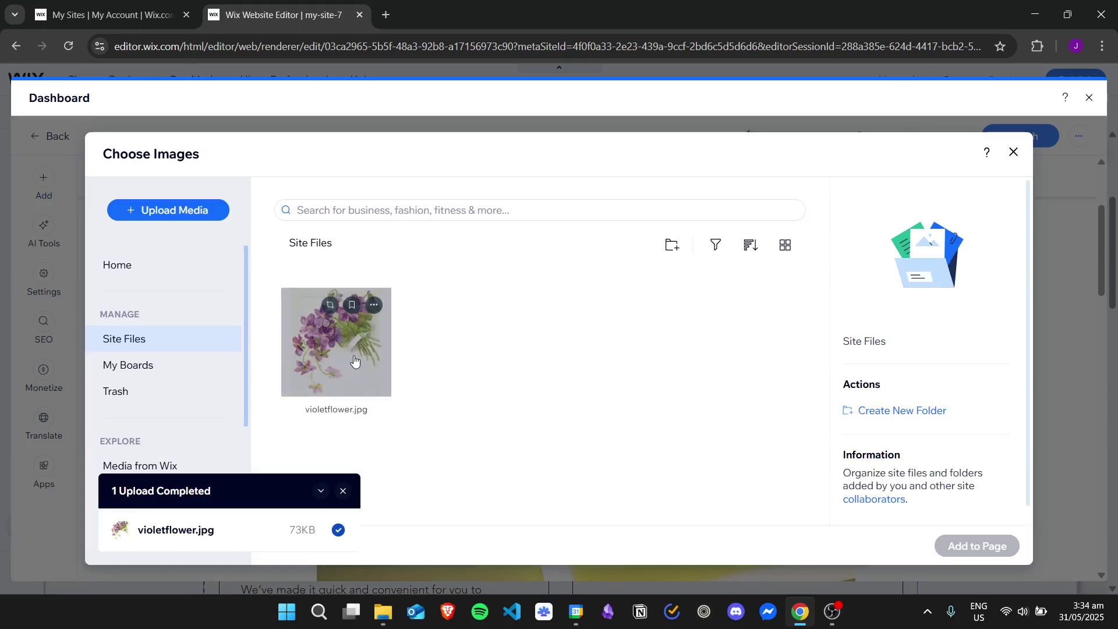
click(354, 361)
click(973, 548)
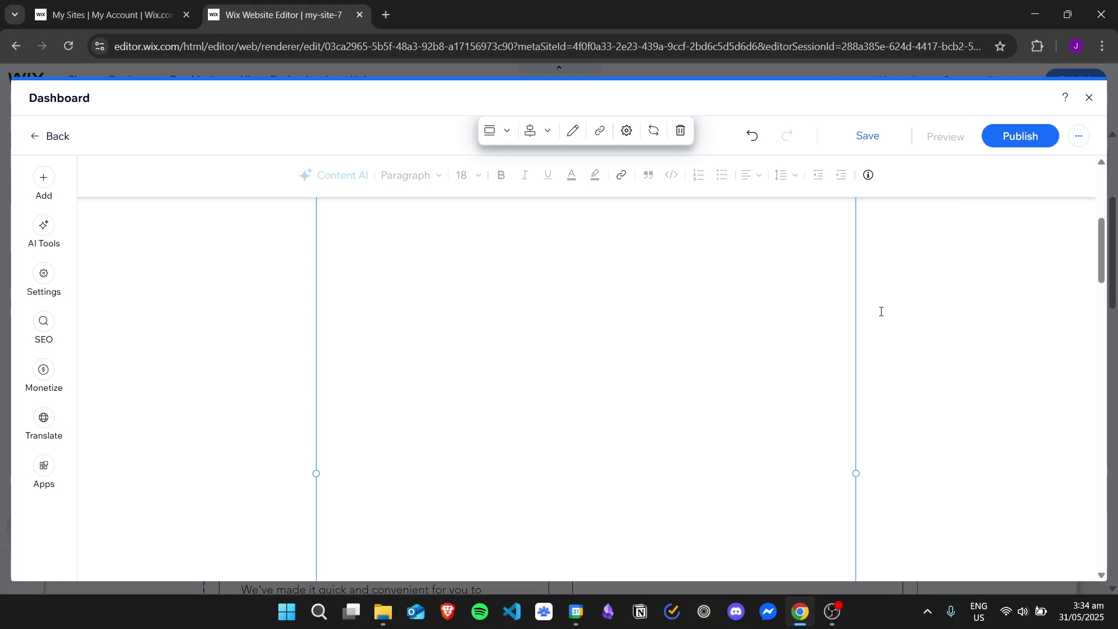
mouse_move(1106, 224)
mouse_down()
mouse_move(1113, 332)
mouse_move(1116, 207)
mouse_up()
scroll(697, 430, up, 3)
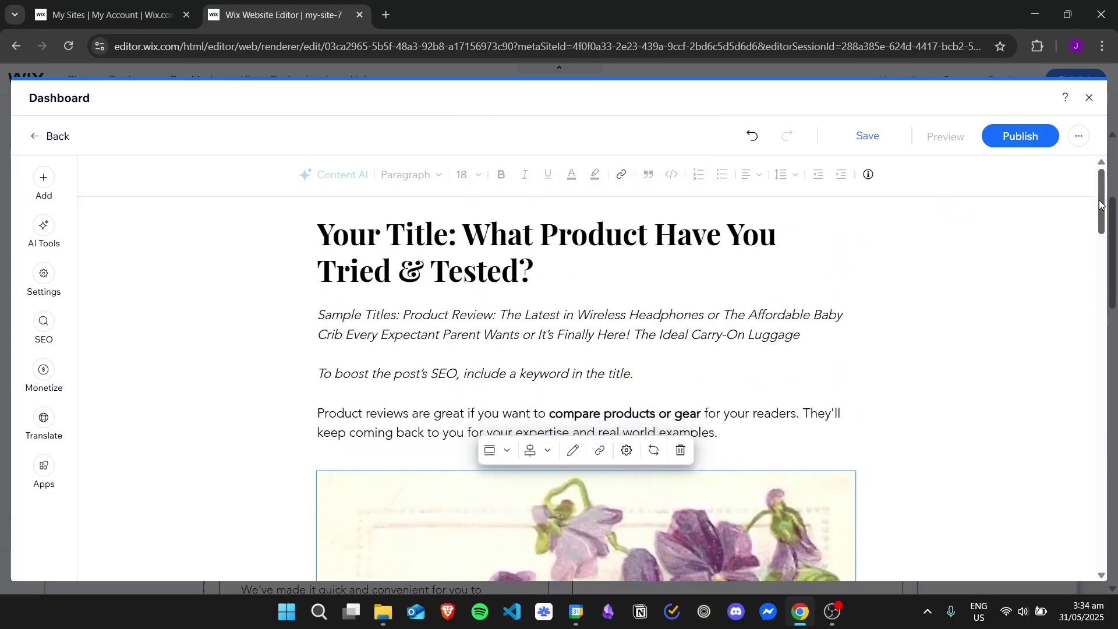
drag(1101, 204, 1113, 235)
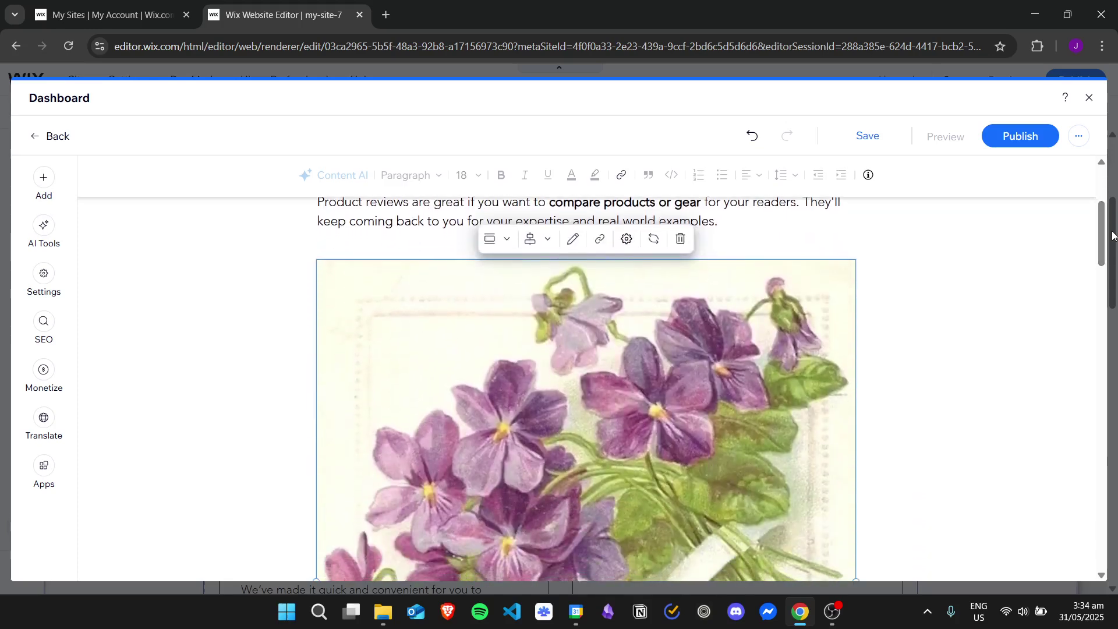